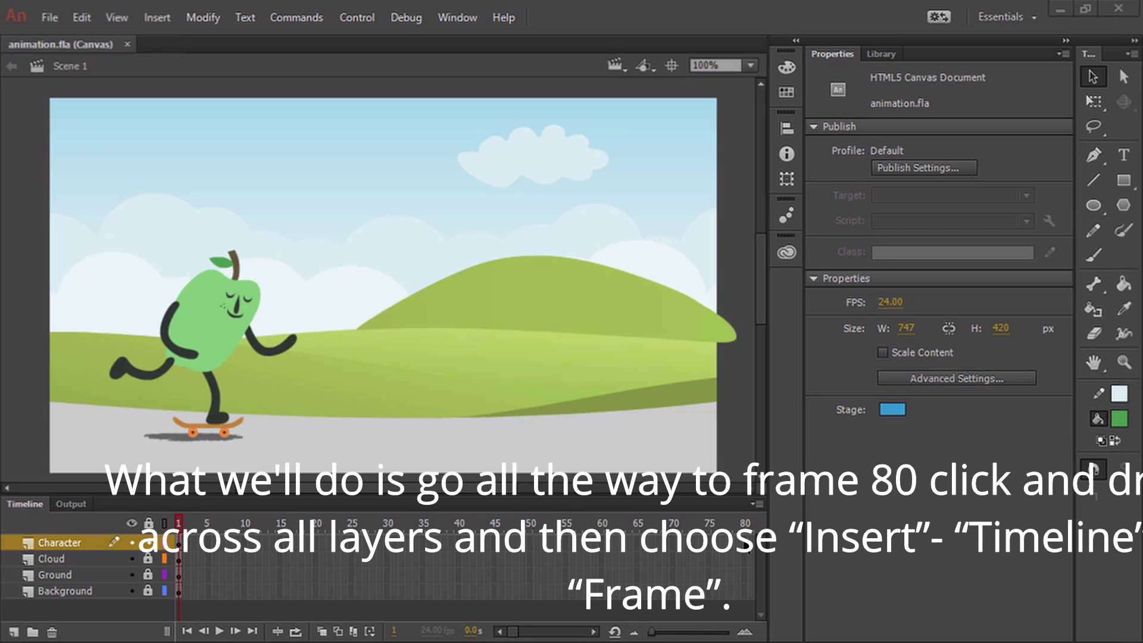
Extend the Character, Cloud, Ground and Background layers with frames out to frame 80.
left_click(744, 545)
left_click_drag(741, 587, 741, 591)
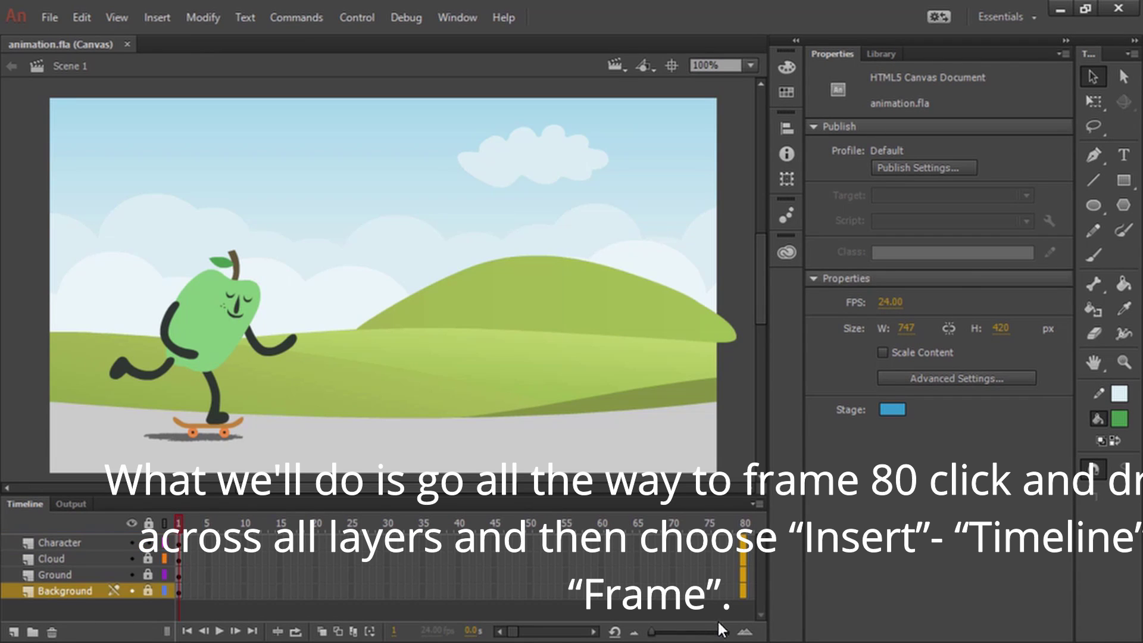
left_click(166, 18)
mouse_move(238, 131)
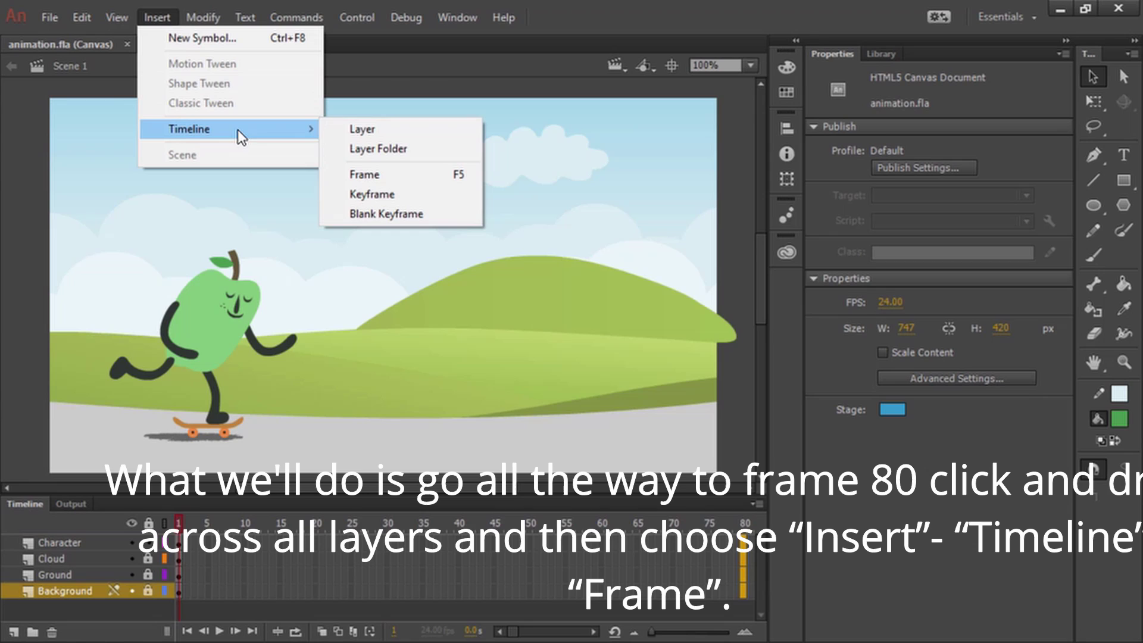
left_click(395, 177)
left_click_drag(743, 521, 179, 523)
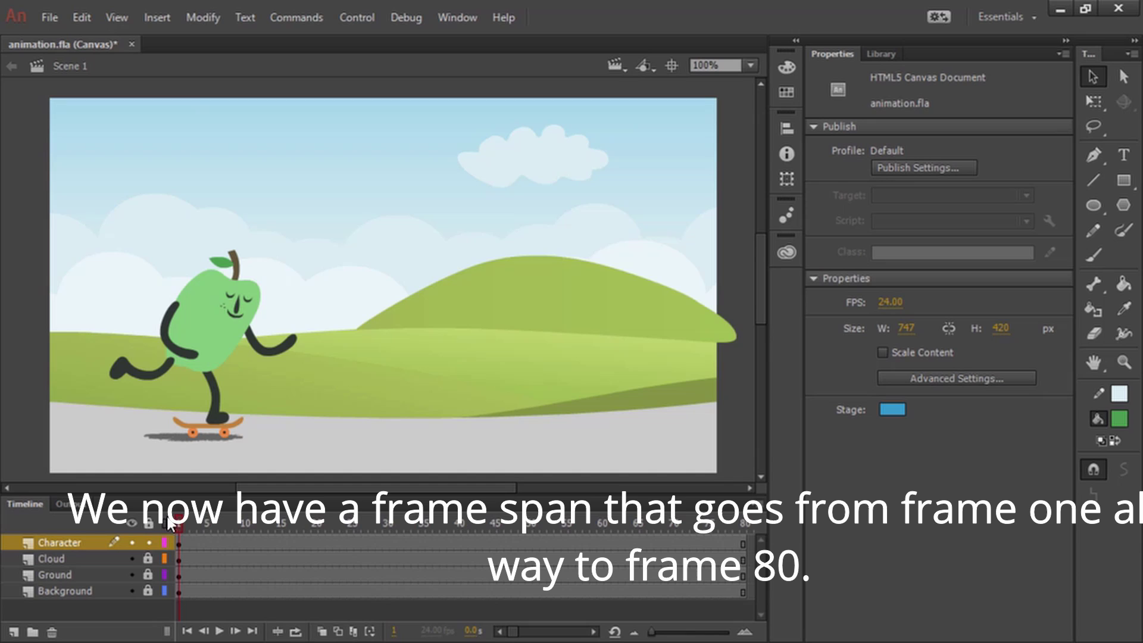
Zoom the stage view out to 50%.
left_click(744, 525)
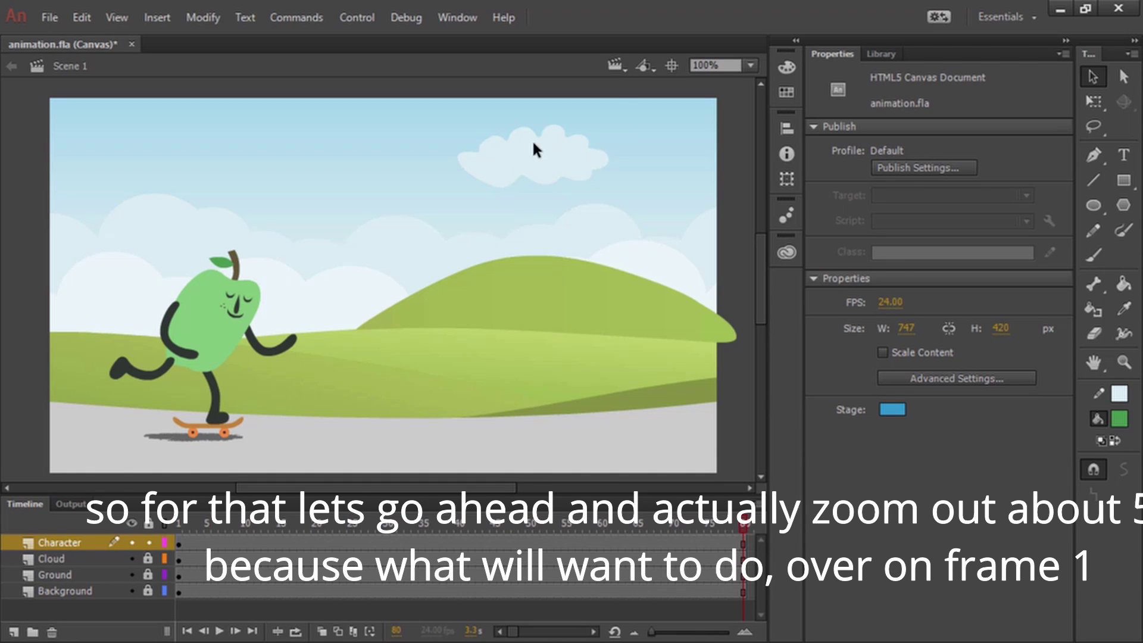
left_click(751, 65)
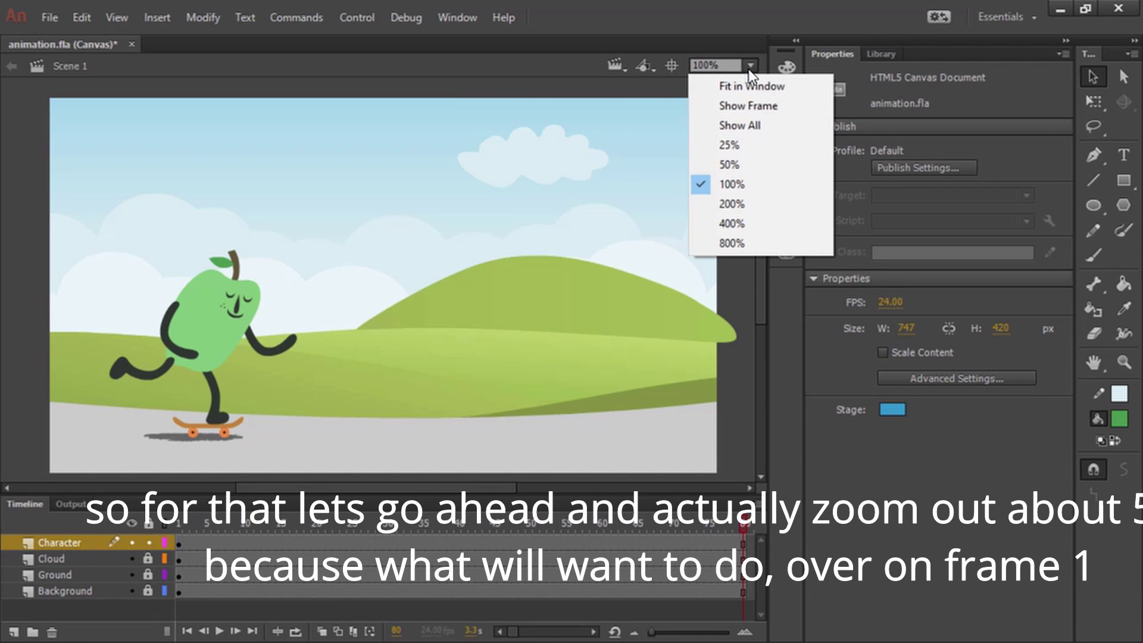
left_click(751, 165)
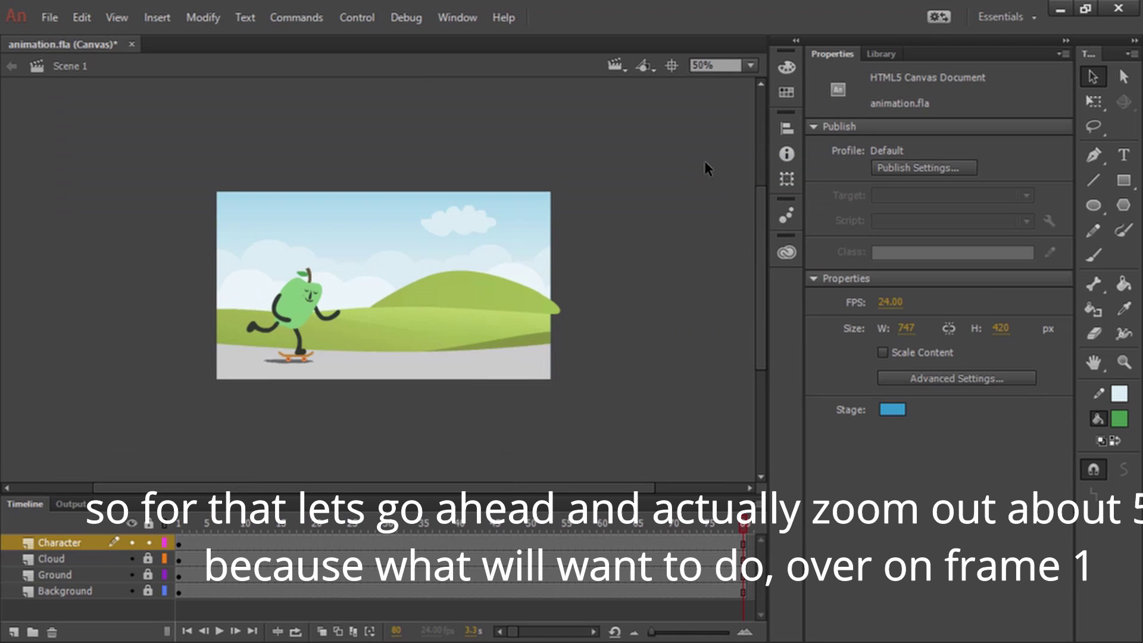
At frame 1, move the character off the stage's left edge to X -354.90, Y 125.20.
left_click_drag(736, 520, 178, 527)
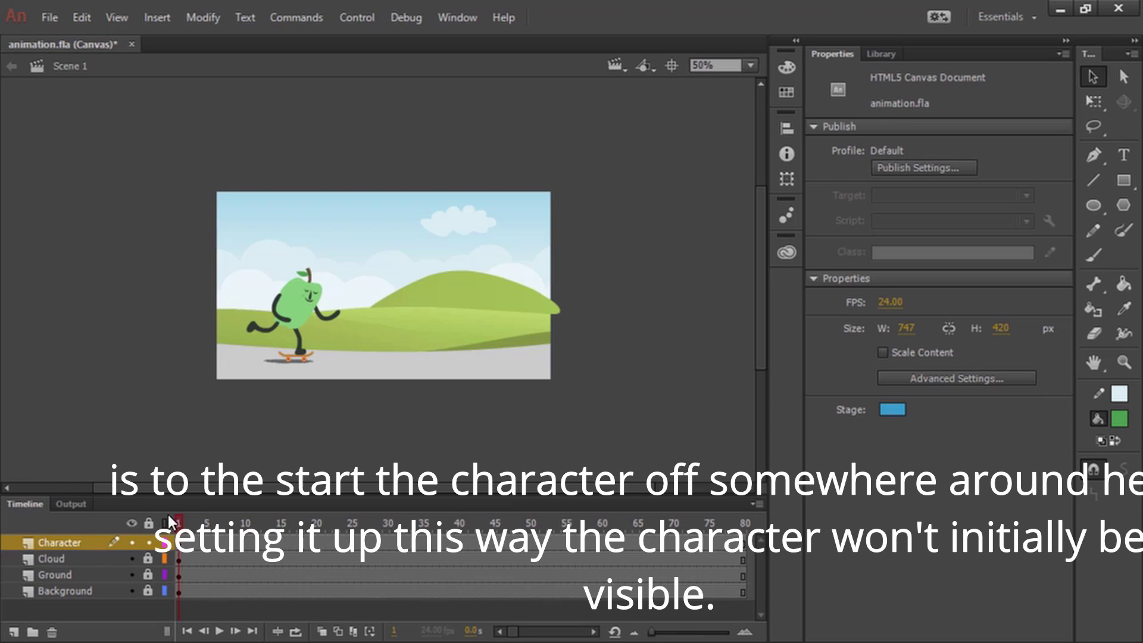
left_click_drag(300, 309, 170, 297)
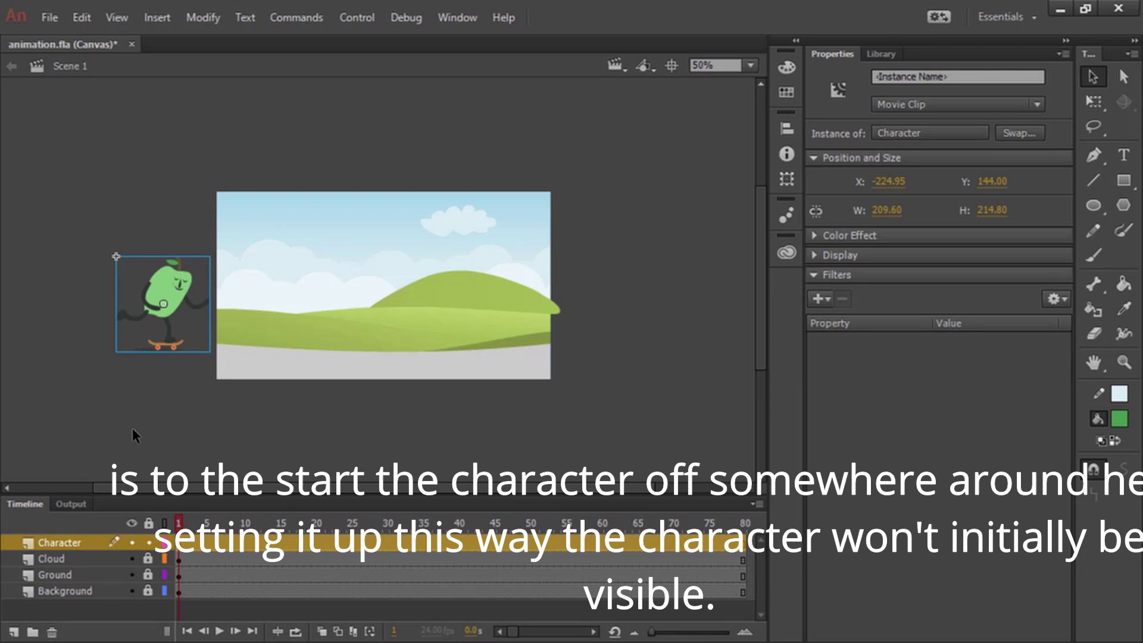
left_click_drag(171, 331, 113, 321)
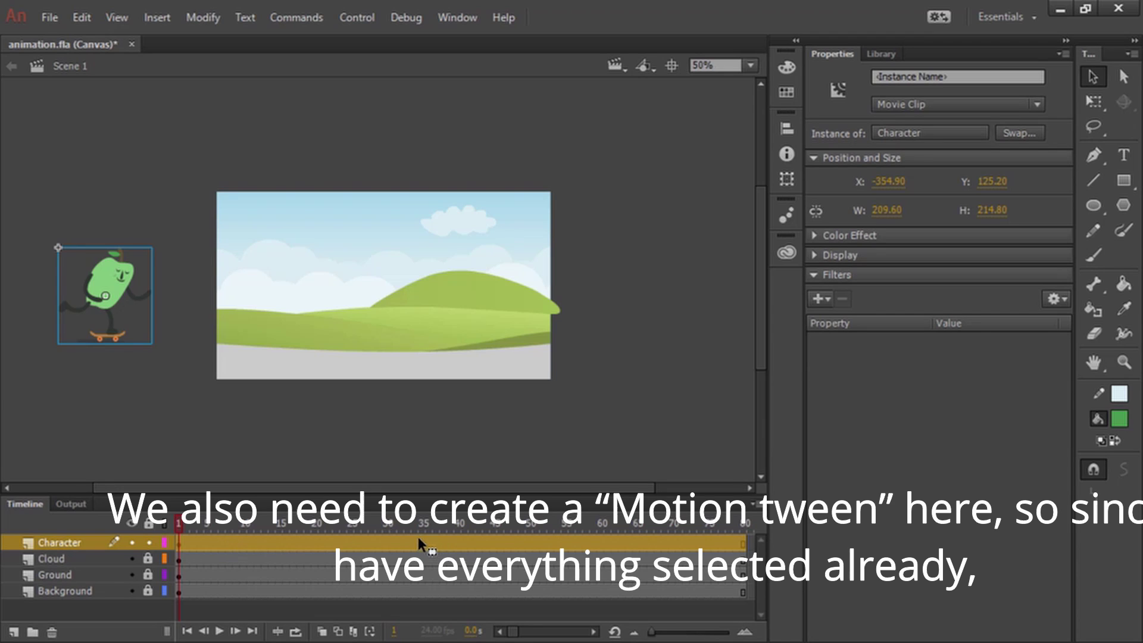
Add a motion tween spanning frames 1–80 to the Character layer.
left_click(158, 17)
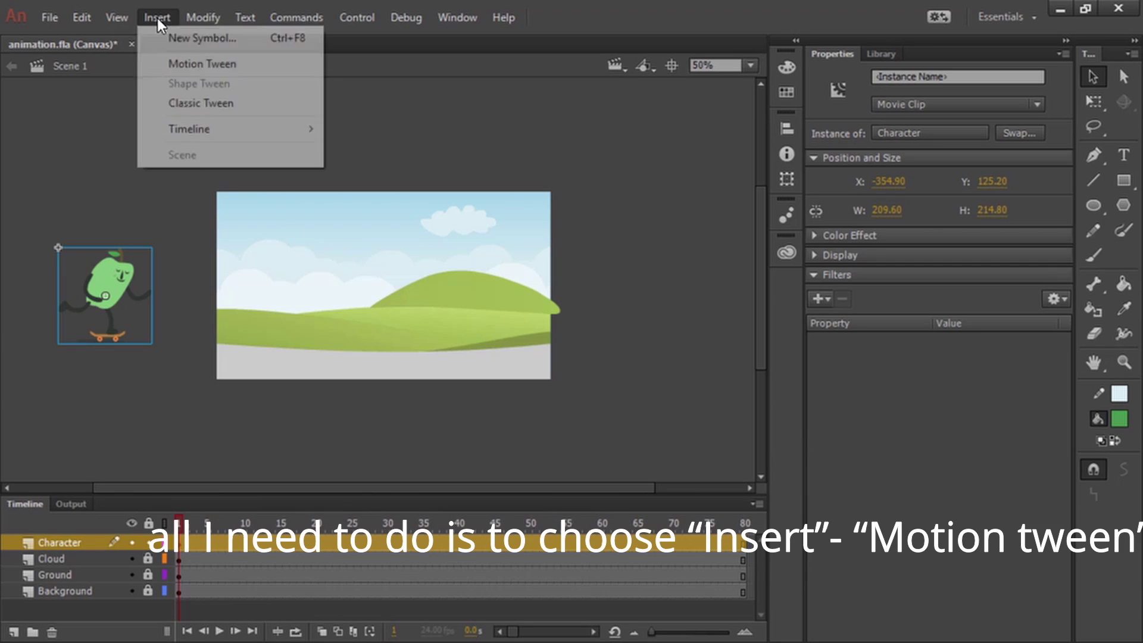
left_click(195, 63)
left_click(244, 525)
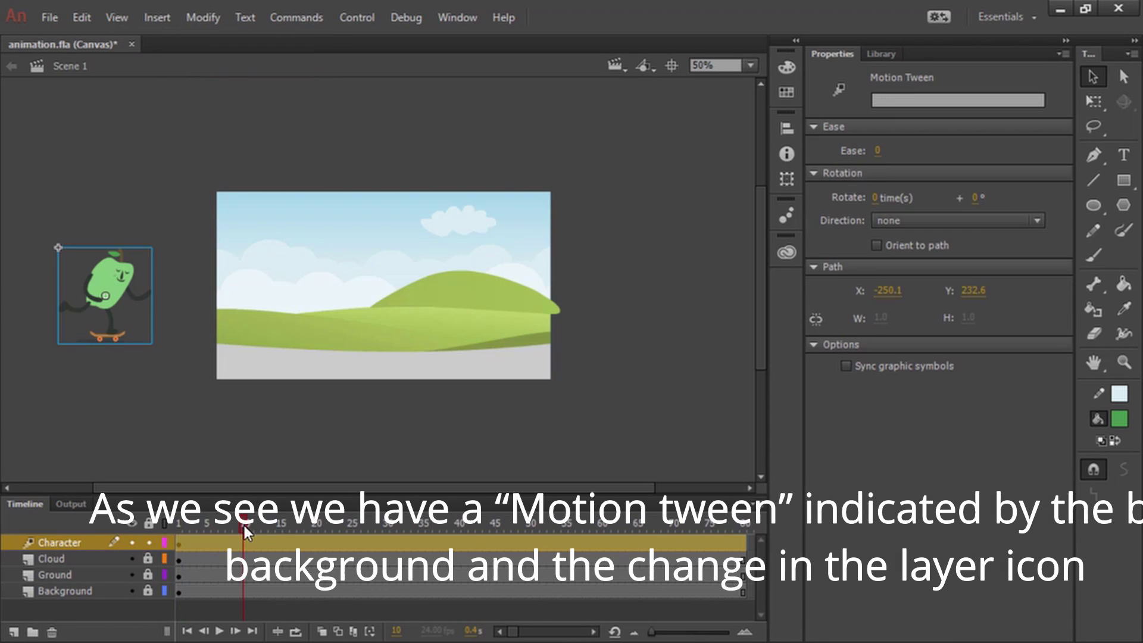
left_click(241, 525)
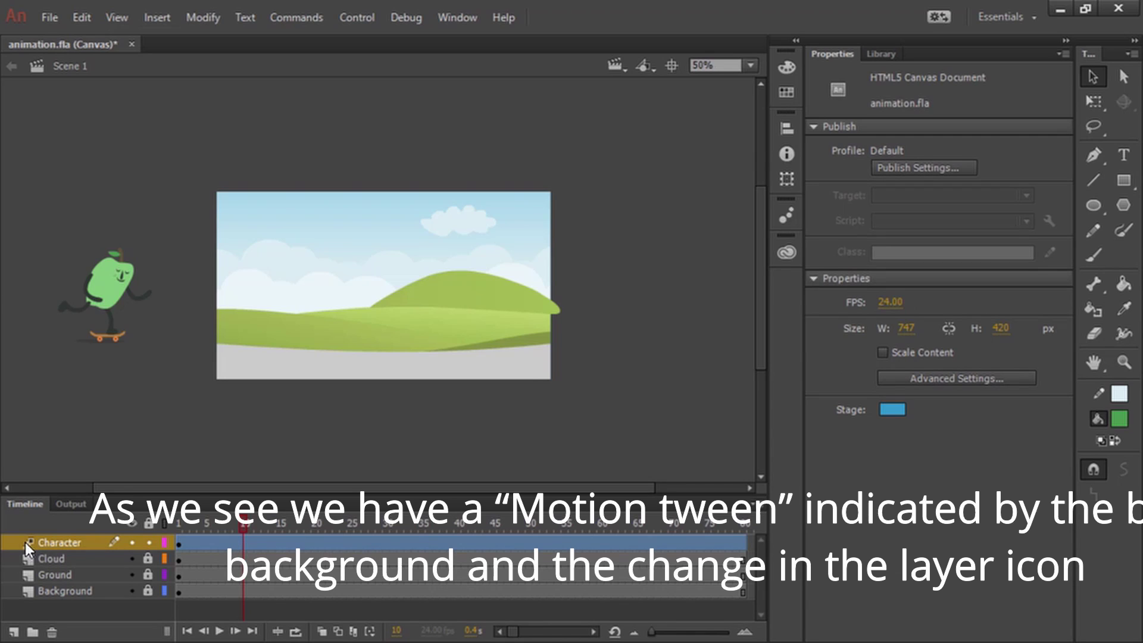
At frame 80, place the character just right of the stage at X 884.65, Y 259.15.
left_click_drag(244, 523, 744, 523)
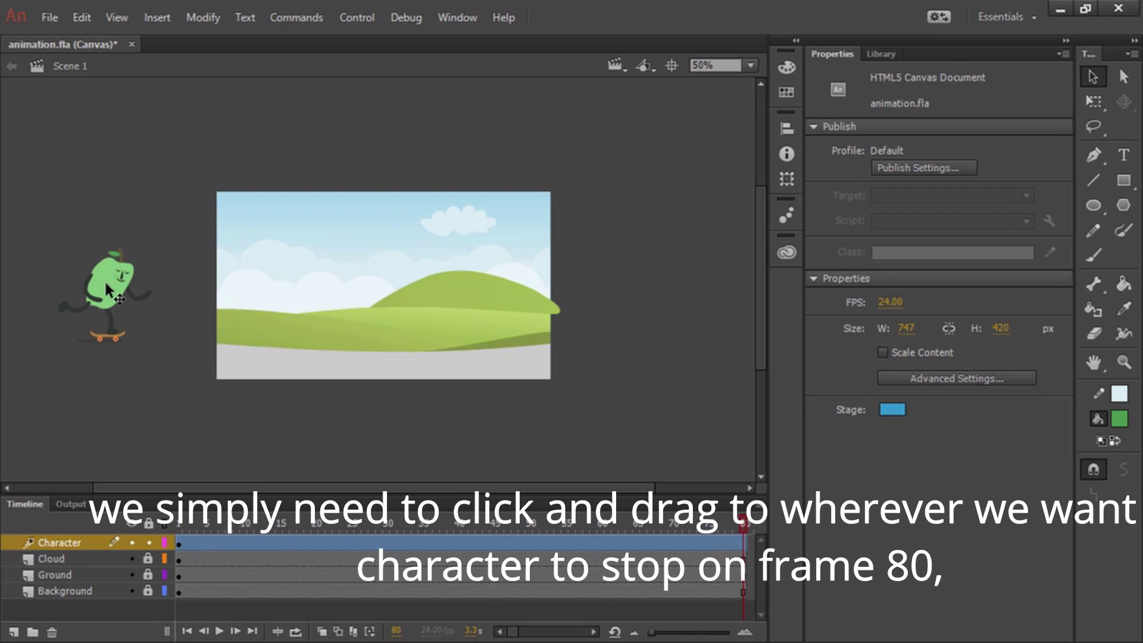
left_click_drag(119, 295, 655, 345)
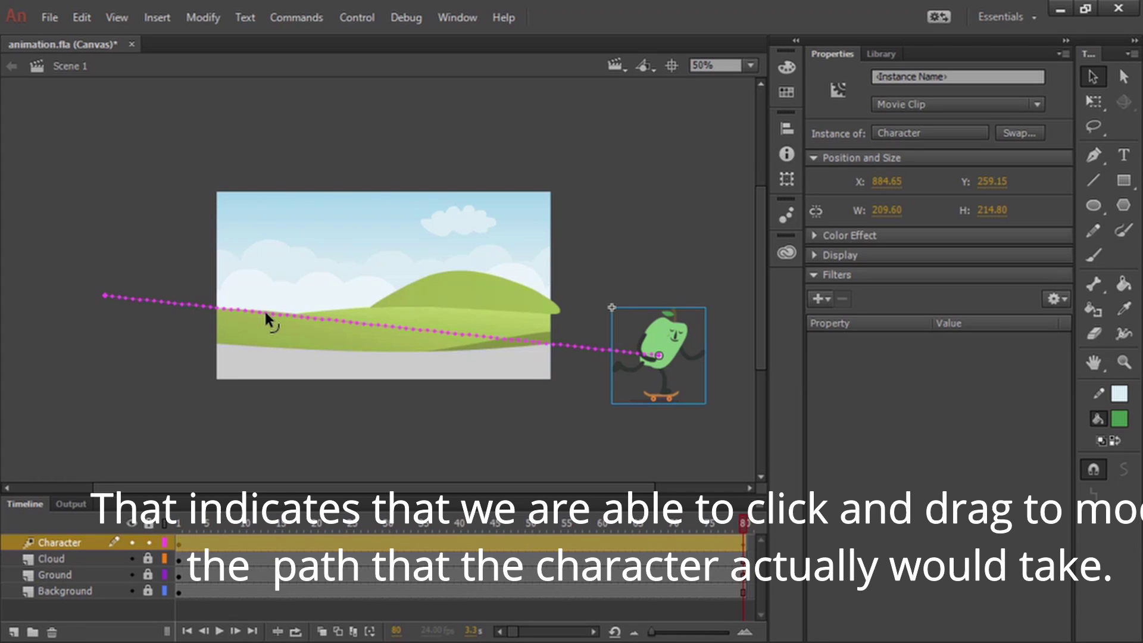
Bend the motion path into a downward curve and shift the whole path up to X -234.2, Y 164.7.
left_click_drag(266, 315, 205, 337)
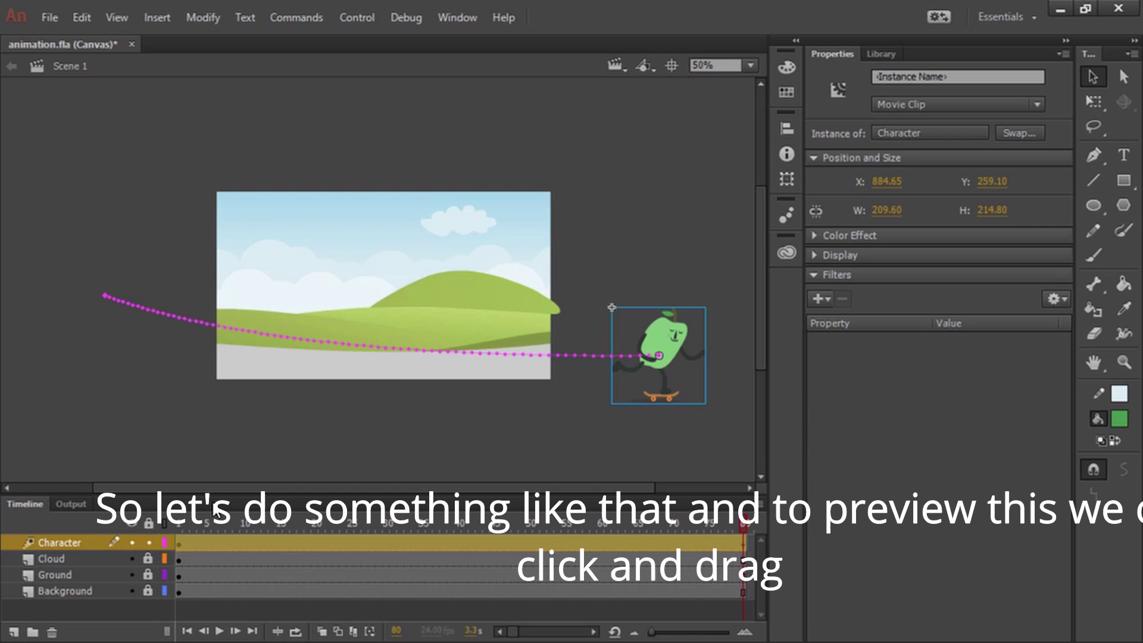
left_click_drag(743, 527, 546, 537)
left_click(549, 540)
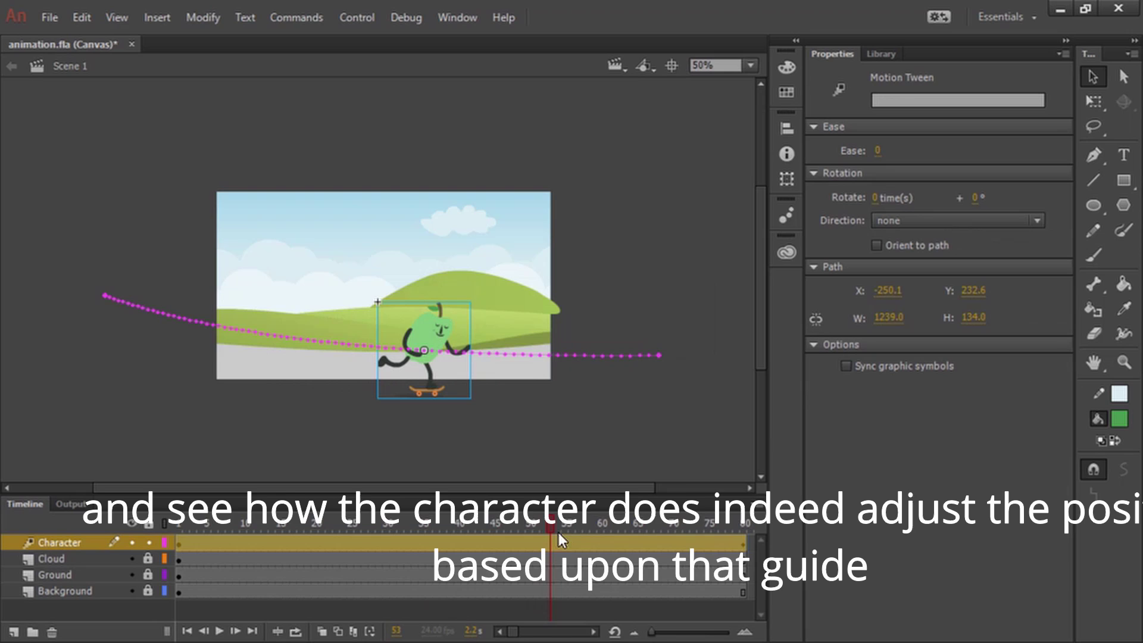
left_click(555, 354)
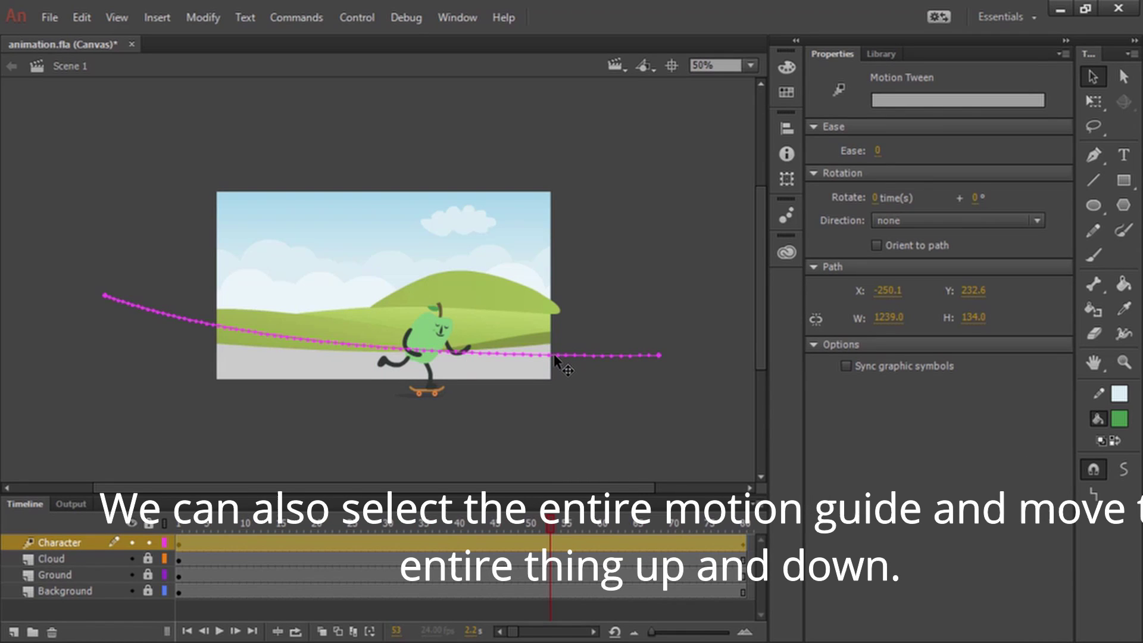
left_click_drag(554, 355, 534, 325)
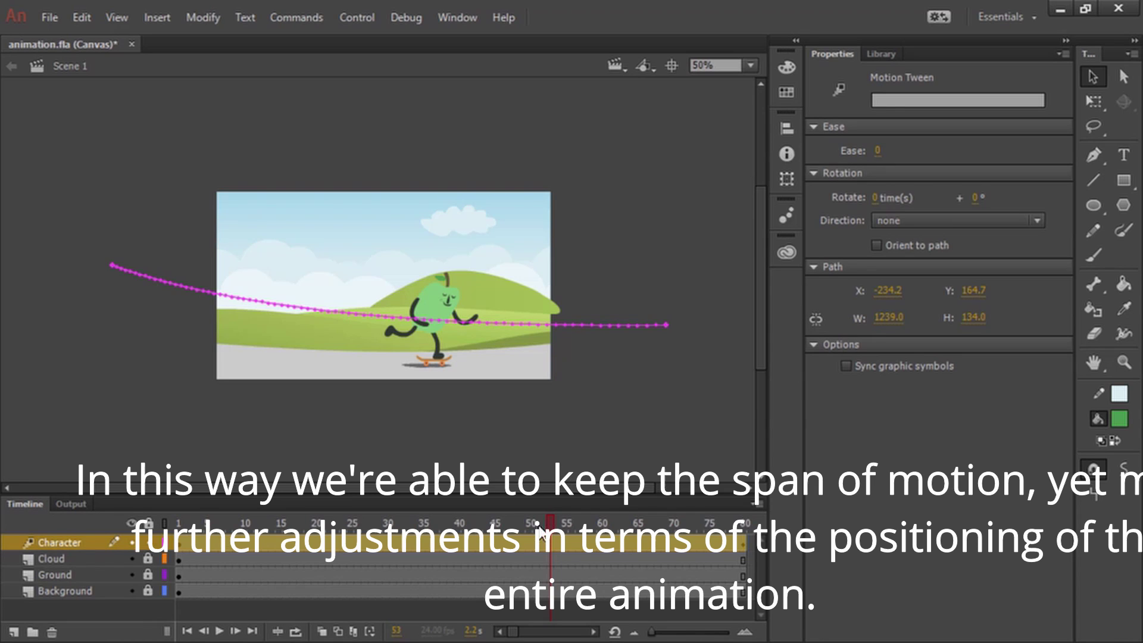
Bend the start of the motion path down onto the pavement, checking frames 18 and 22.
left_click_drag(550, 524, 294, 505)
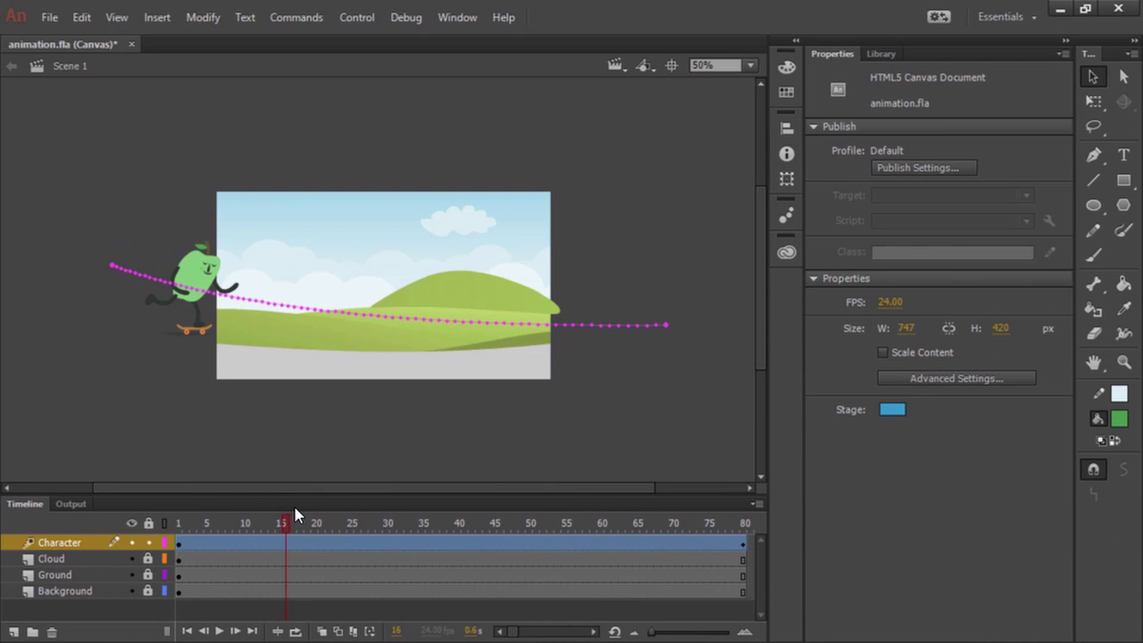
left_click(280, 291)
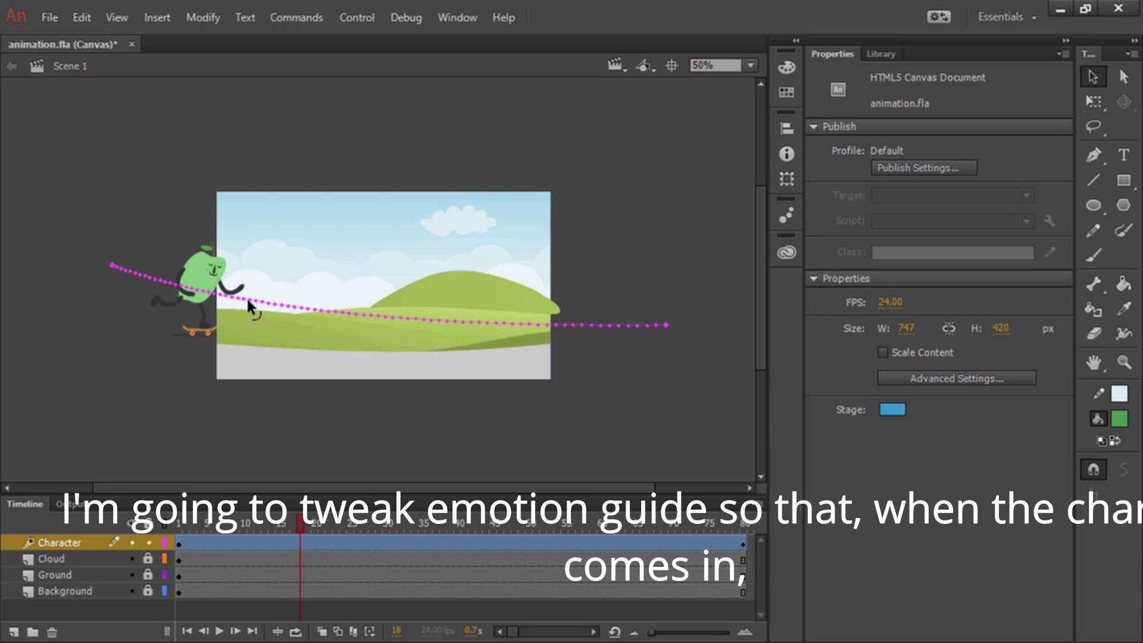
left_click_drag(246, 299, 238, 323)
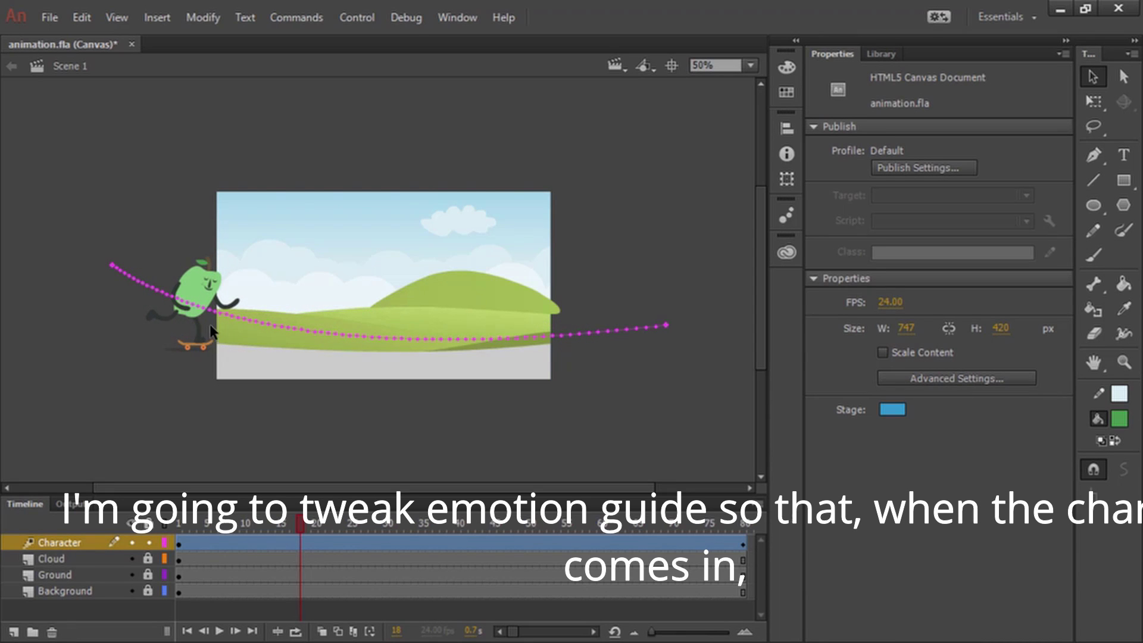
left_click_drag(308, 534, 329, 534)
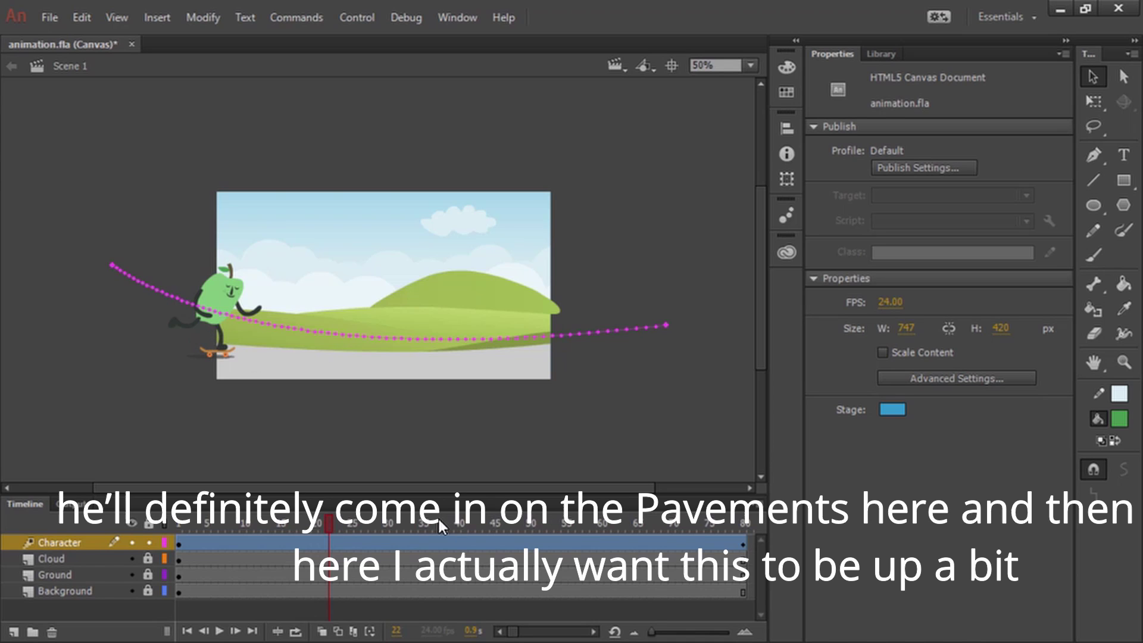
Raise the middle of the motion path slightly and check the character through to frame 80.
left_click_drag(437, 523, 522, 529)
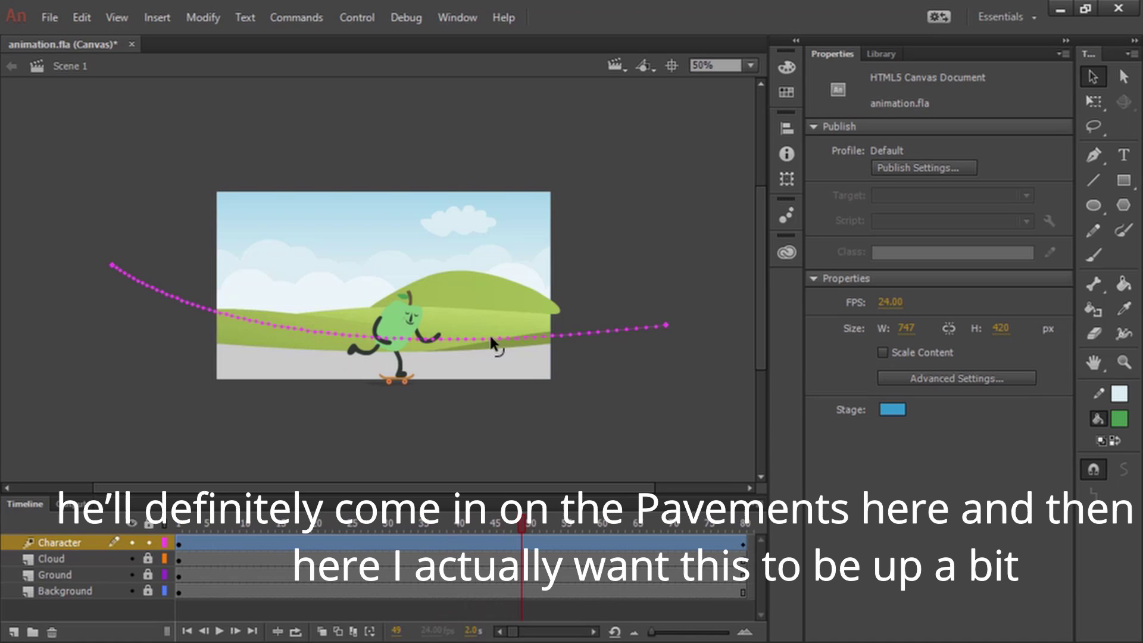
left_click_drag(514, 338, 505, 325)
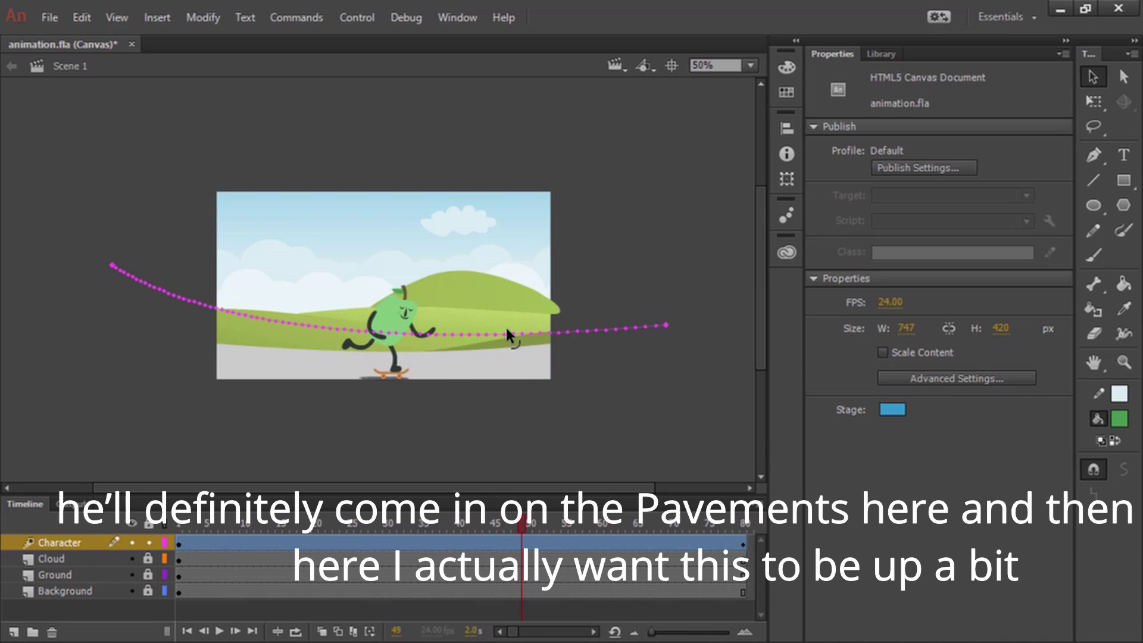
left_click_drag(533, 529, 744, 528)
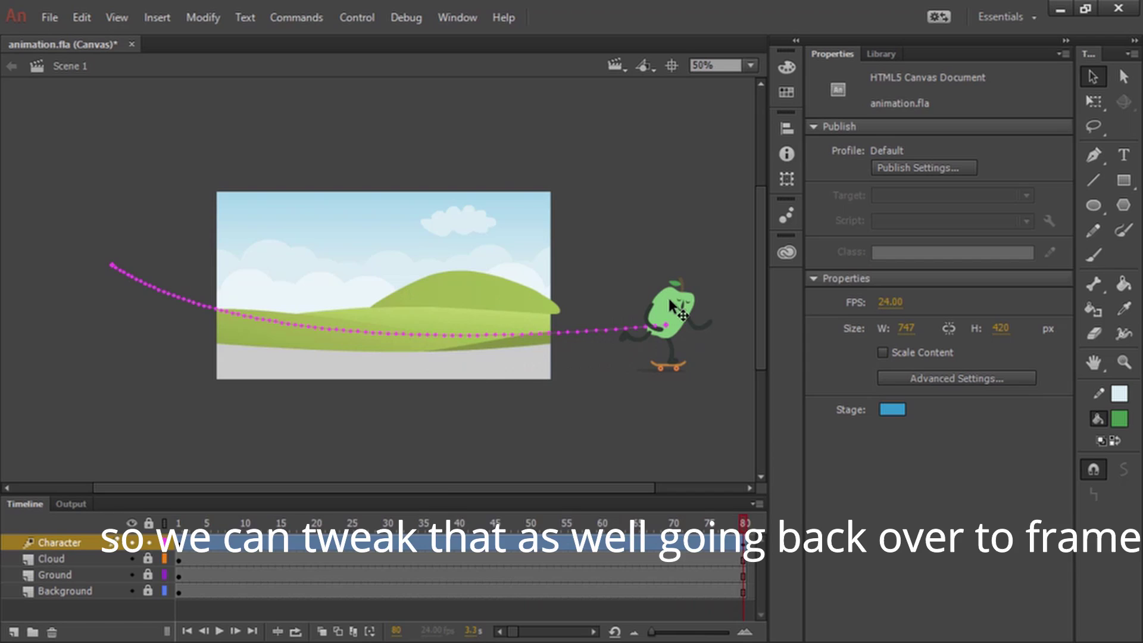
At frame 80, scale the character proportionally to W 285.60, H 292.70, then replay from the start.
left_click(670, 308)
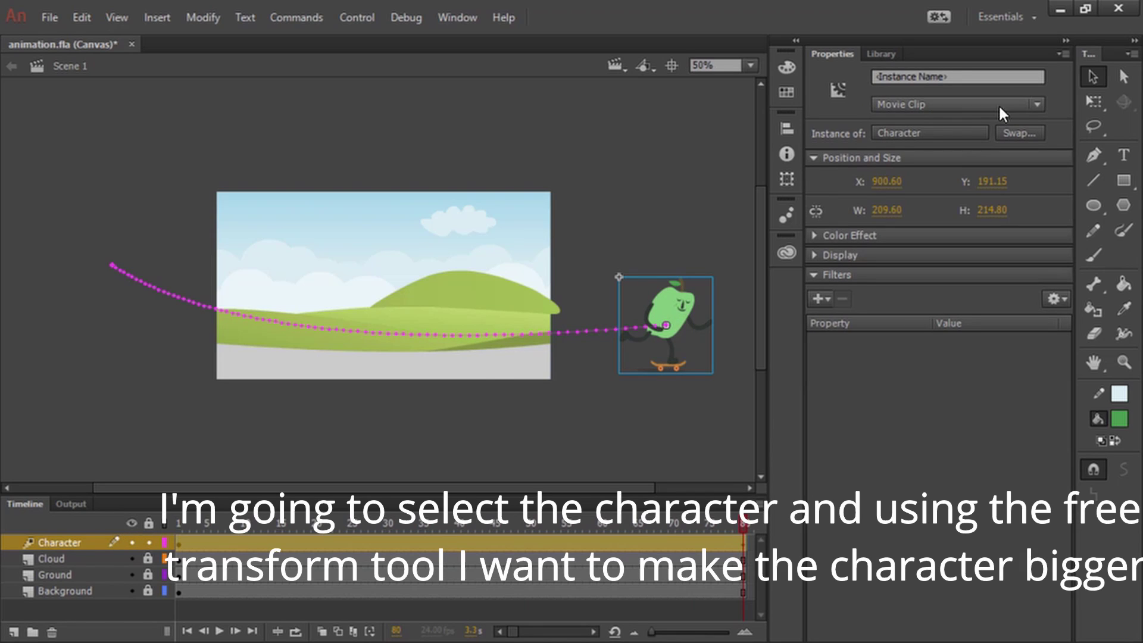
left_click(1092, 99)
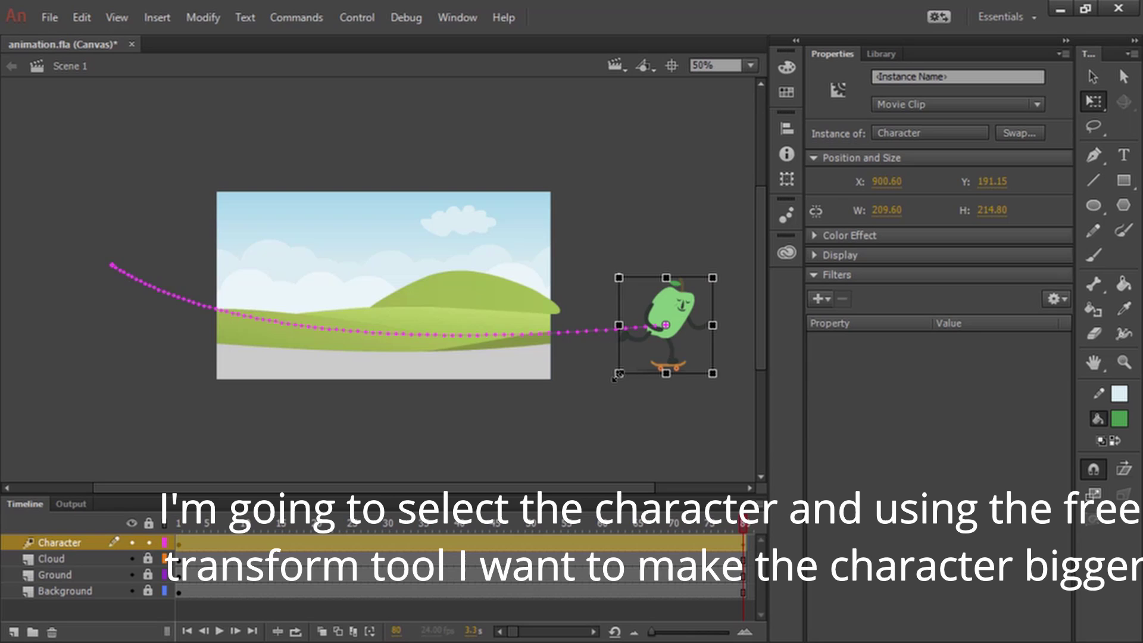
left_click_drag(611, 376, 601, 395)
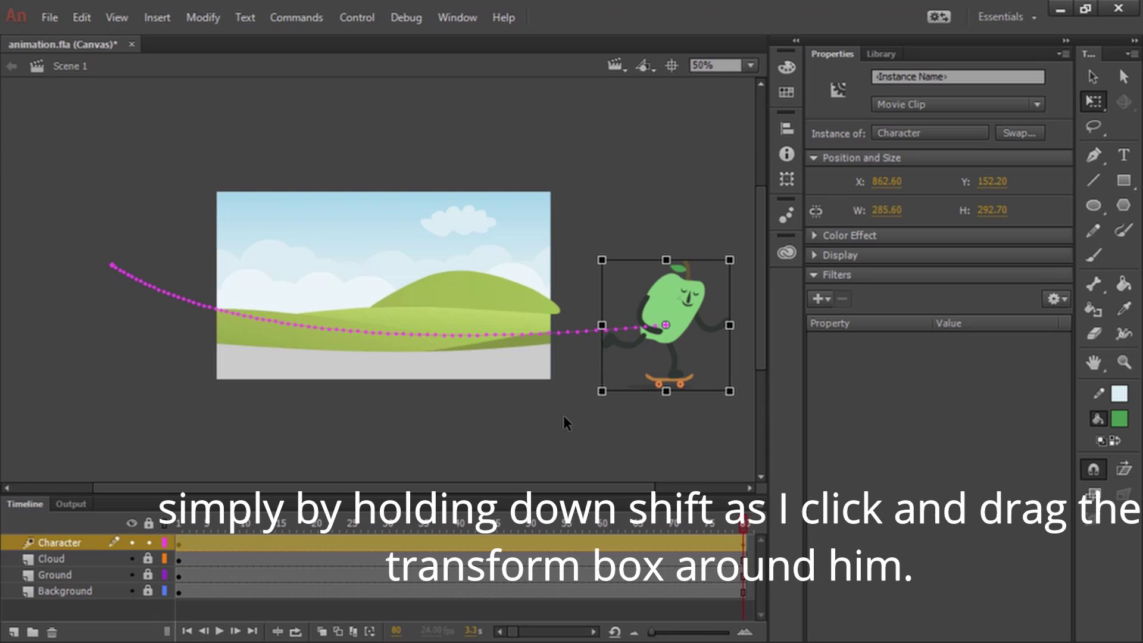
left_click_drag(236, 522, 170, 520)
key("Return")
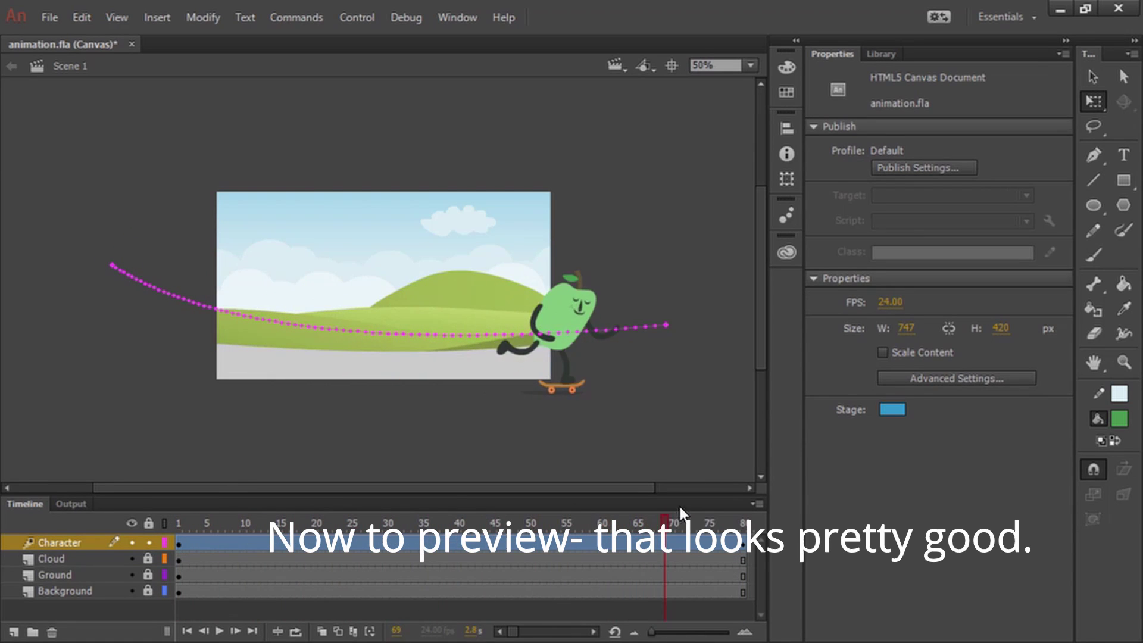
Play back the timeline, then test the animation in a browser as animation.html.
left_click_drag(722, 496, 747, 491)
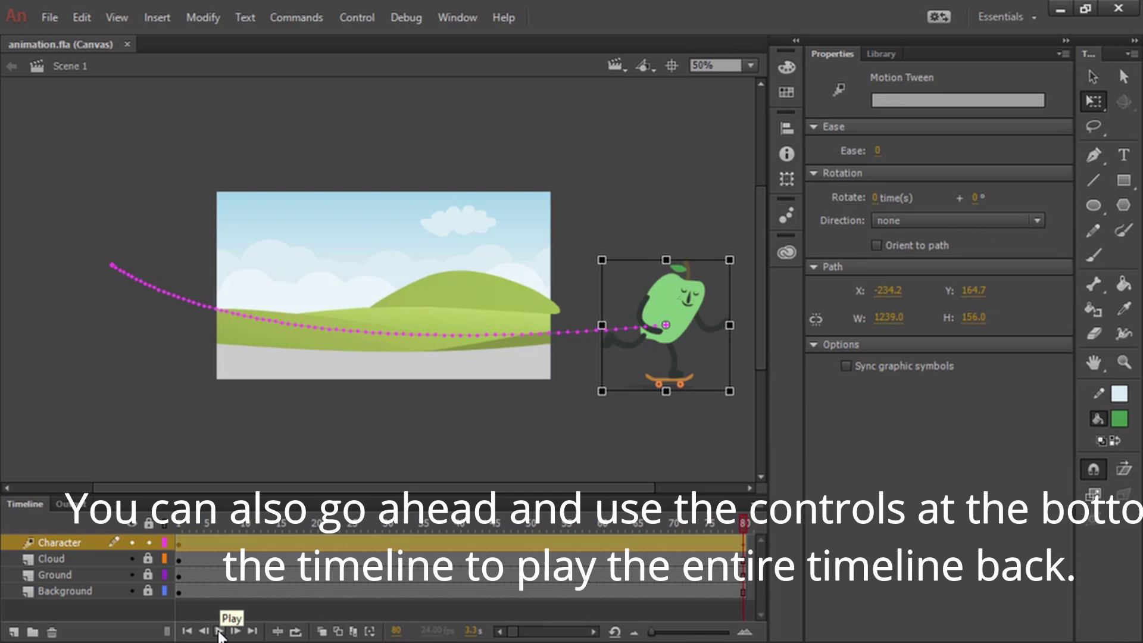
left_click(219, 631)
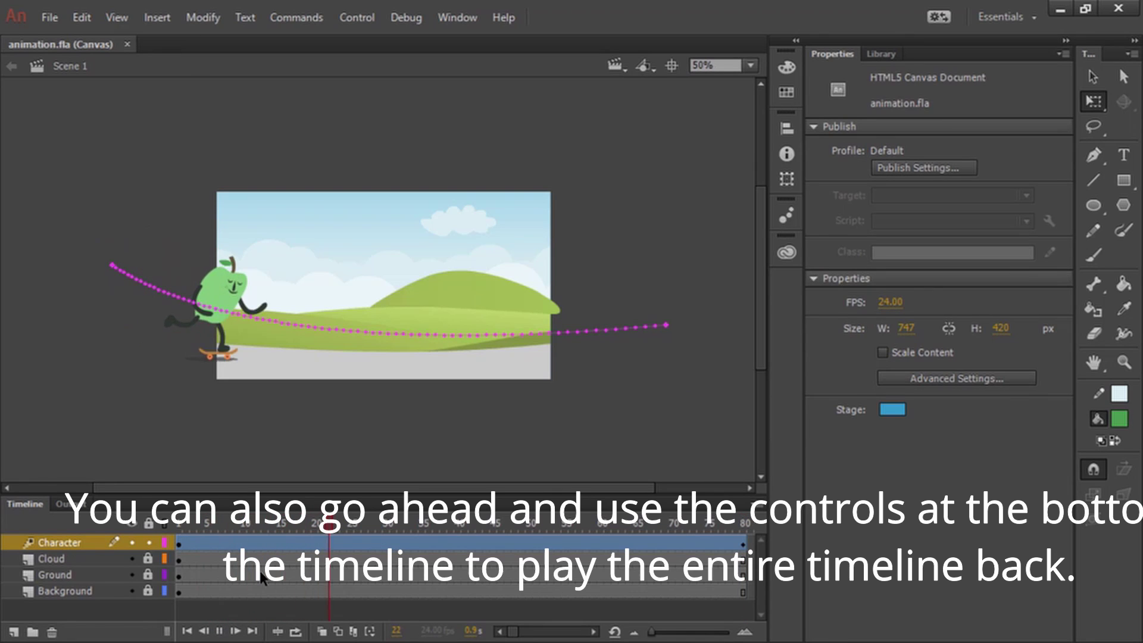
left_click(286, 543)
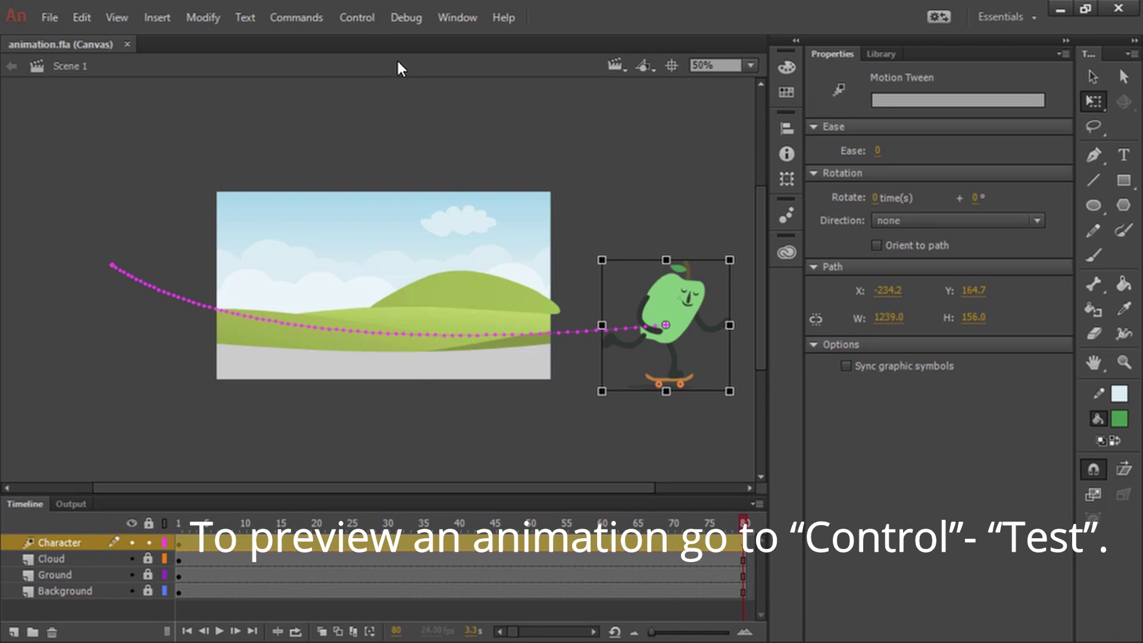
left_click(349, 18)
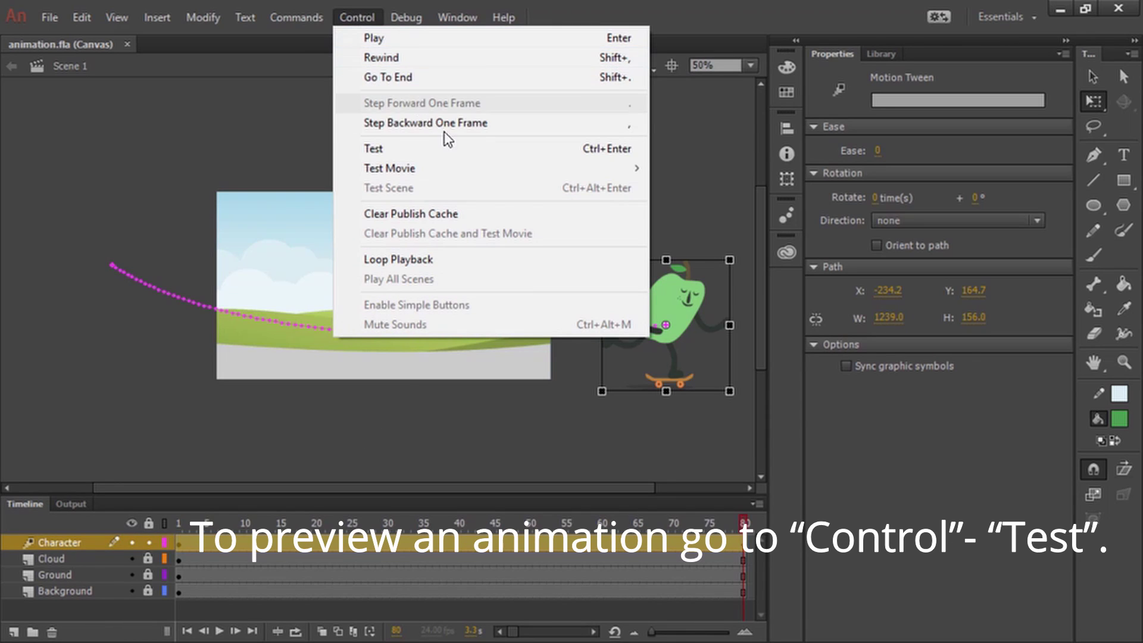
left_click(459, 151)
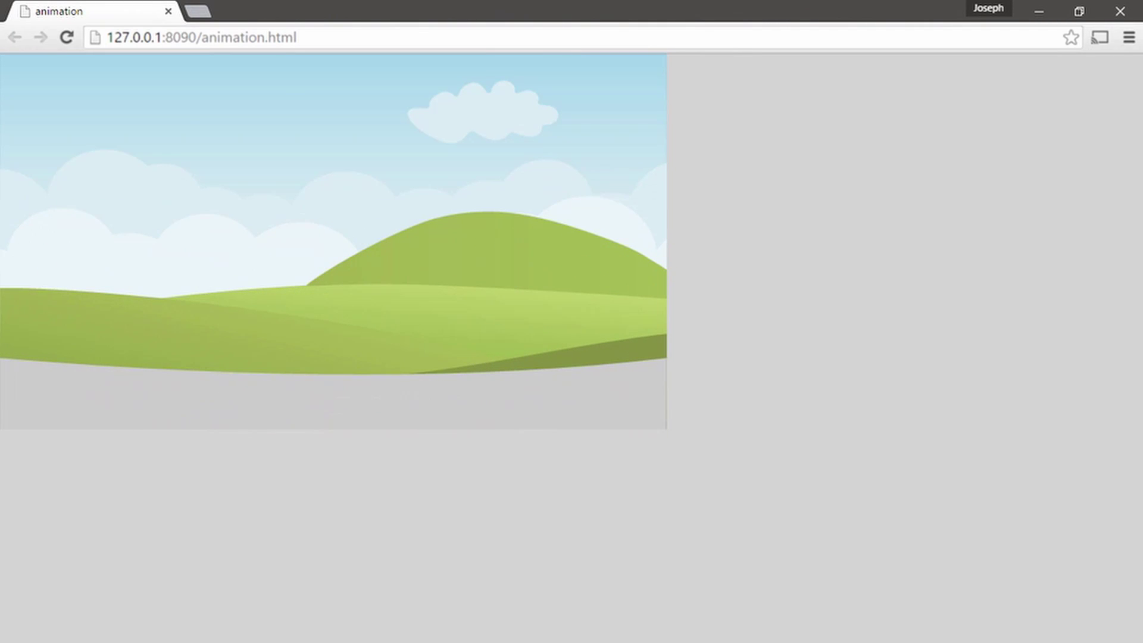
Close the browser preview and bring the layers timeline back into view.
left_click(1135, 18)
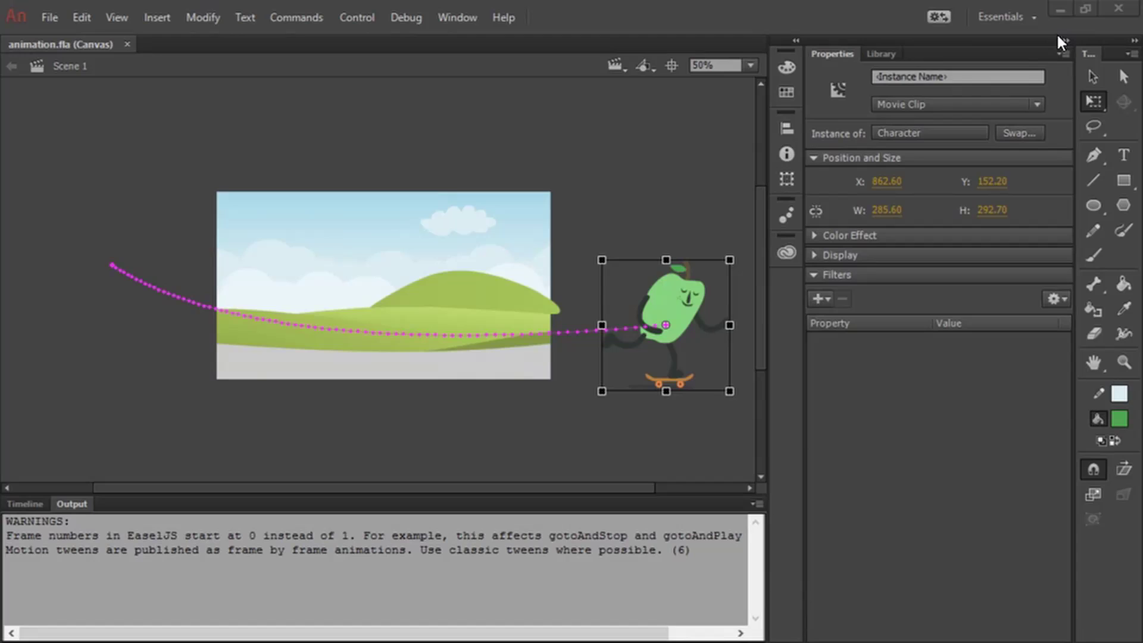
left_click(22, 506)
left_click(364, 466)
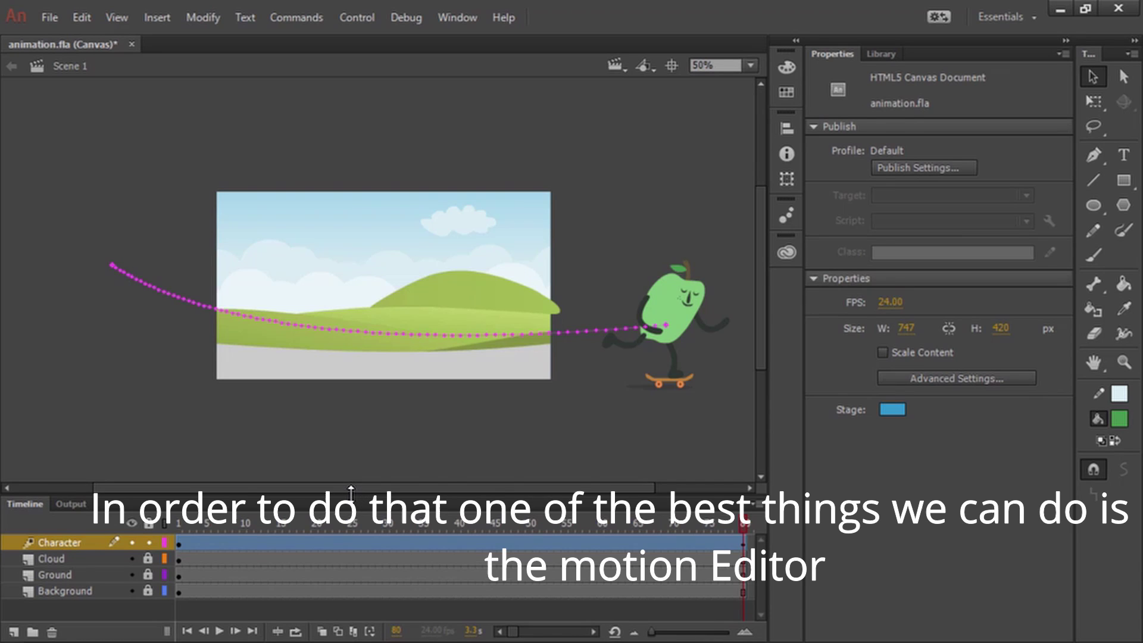
Enlarge the timeline panel, recentre the stage, and open the Character tween in the Motion Editor.
left_click_drag(351, 493, 333, 339)
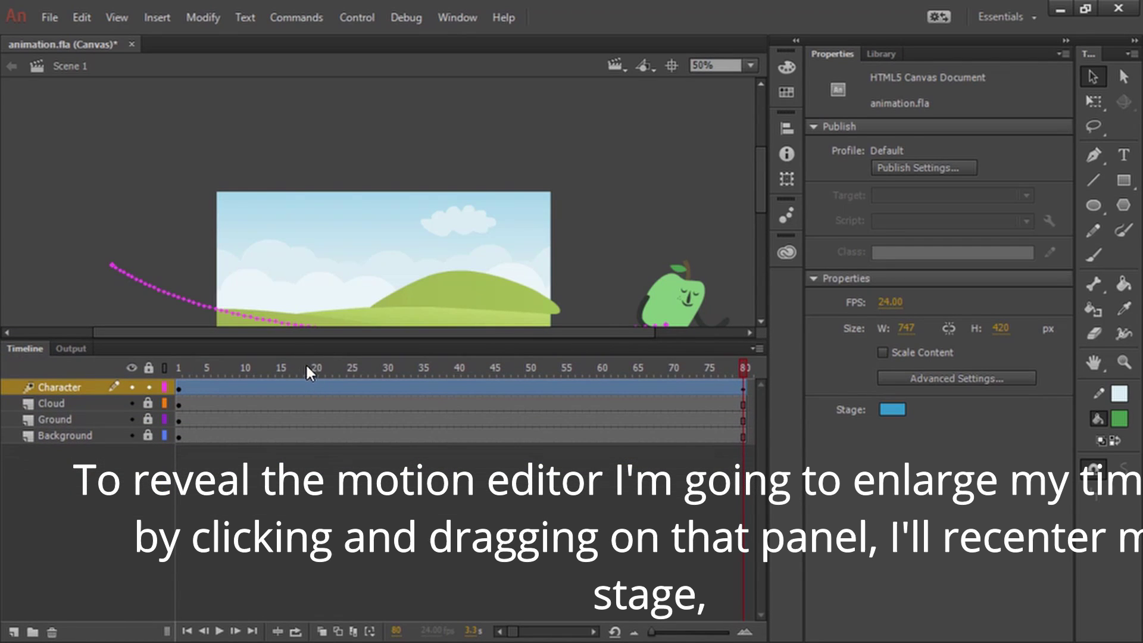
left_click(669, 64)
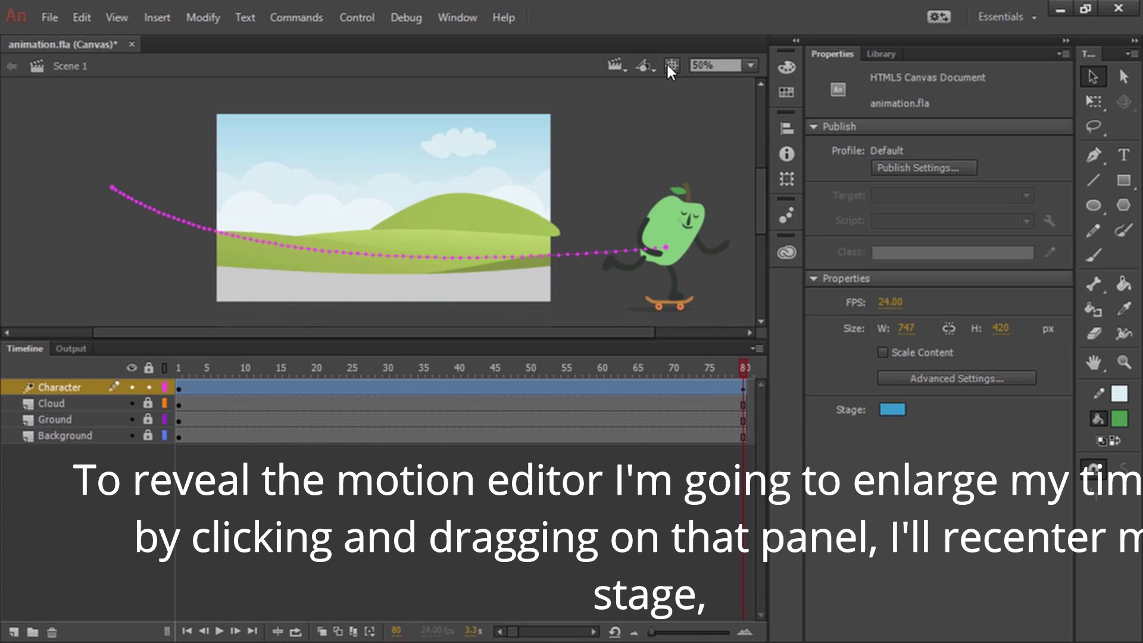
double_click(316, 387)
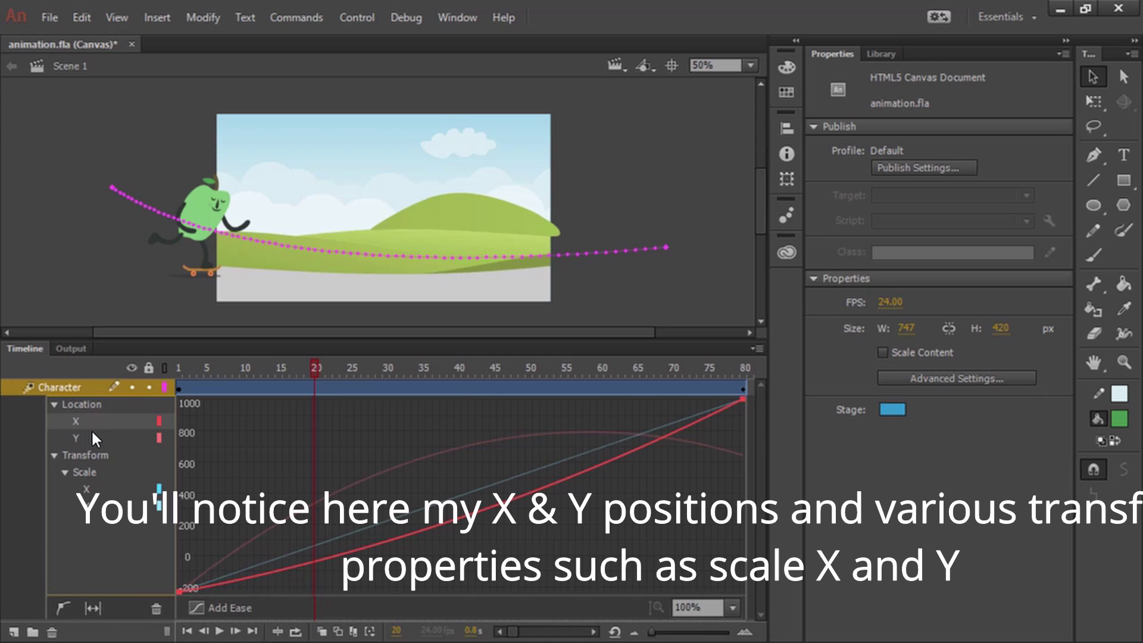
View the Y, Scale X and Scale Y curves, ending on Scale Y rising from about 100 to 136.
left_click(92, 429)
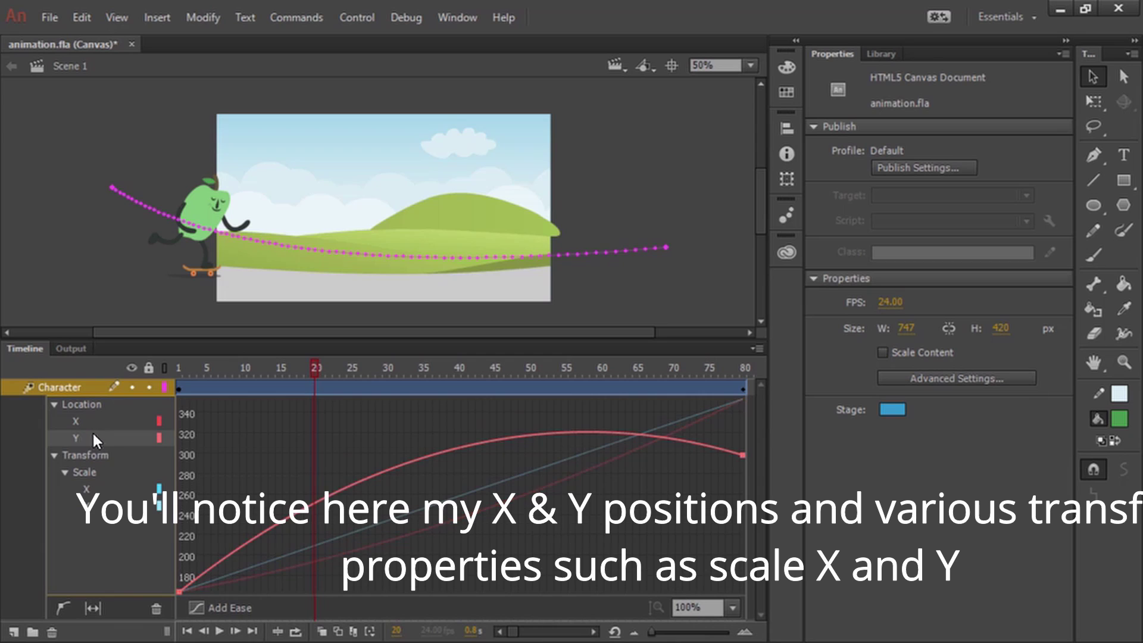
left_click(107, 493)
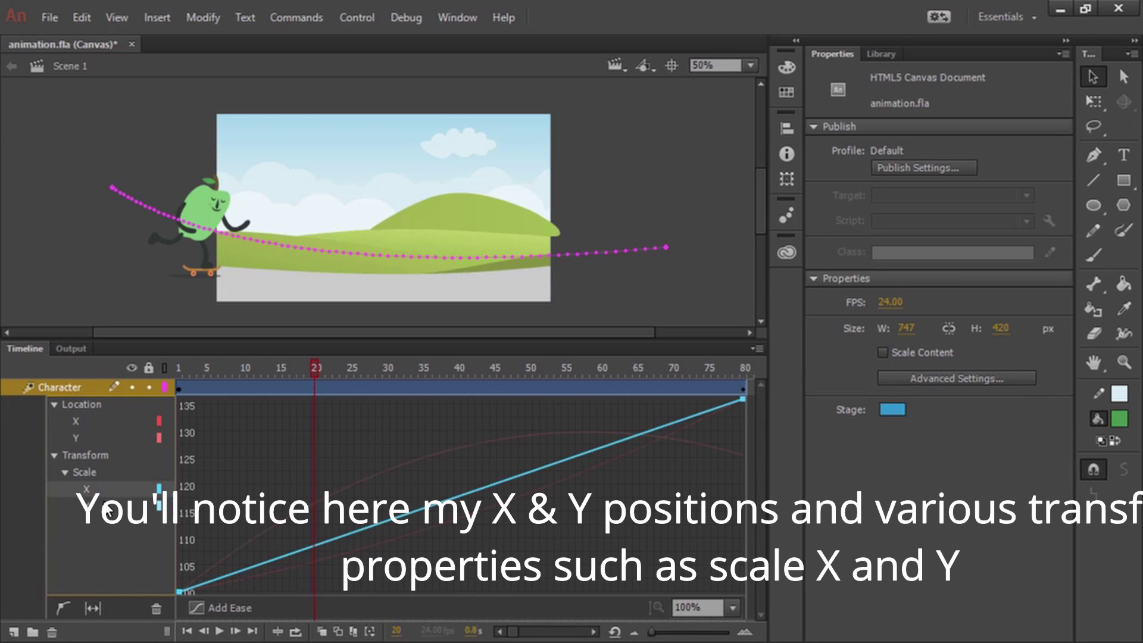
left_click(108, 509)
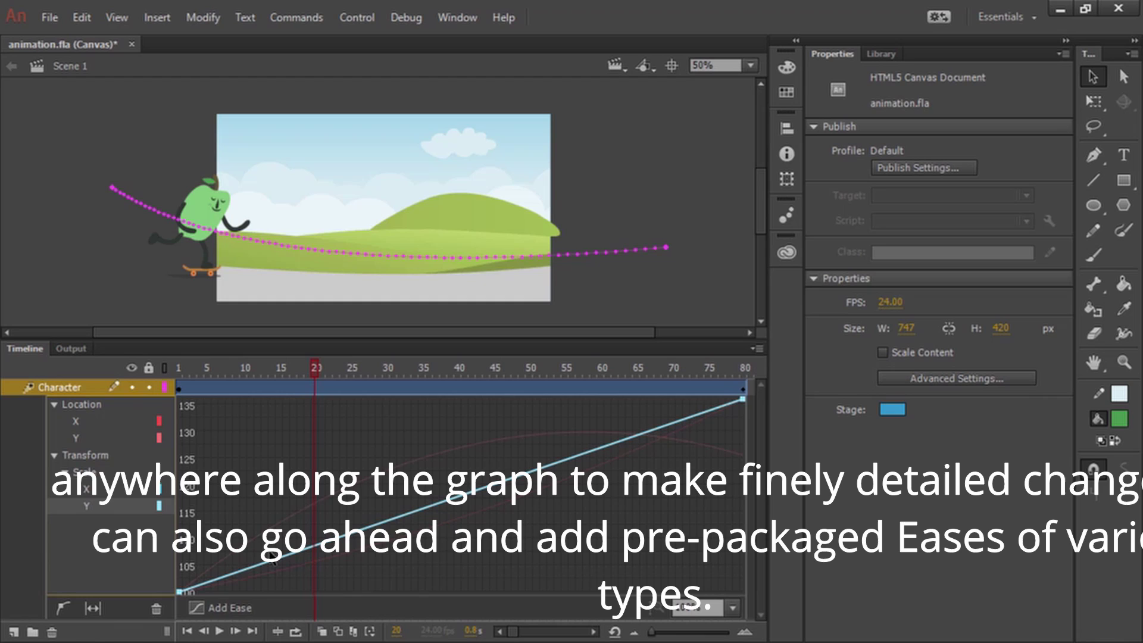
Apply the Stop and Start (Medium) ease preset to the Character tween's property curves.
left_click(216, 605)
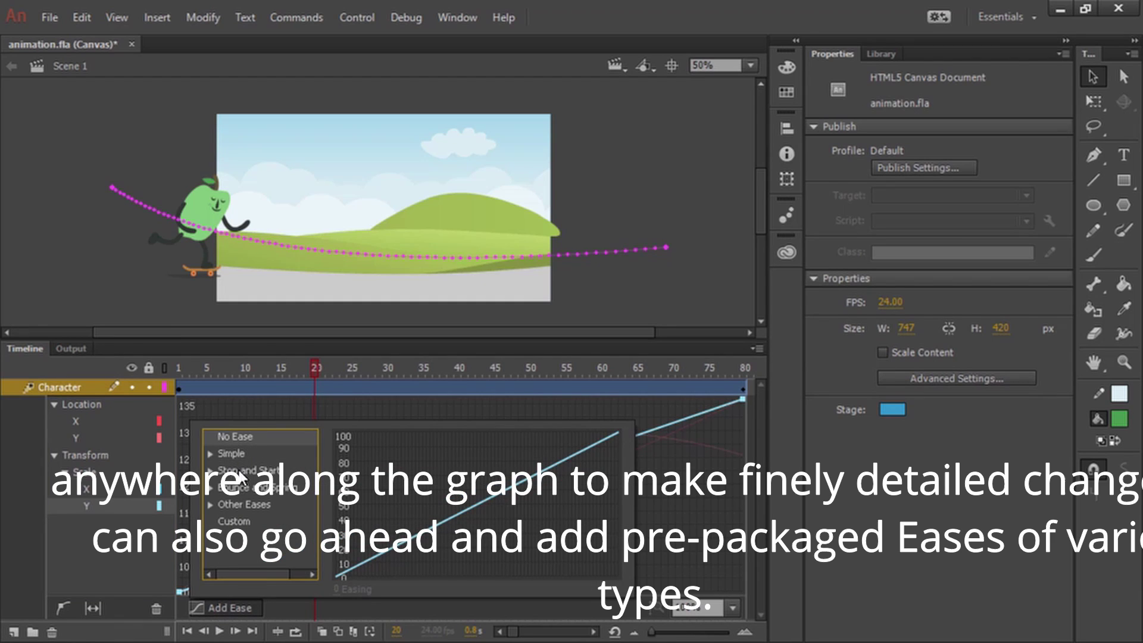
left_click(210, 470)
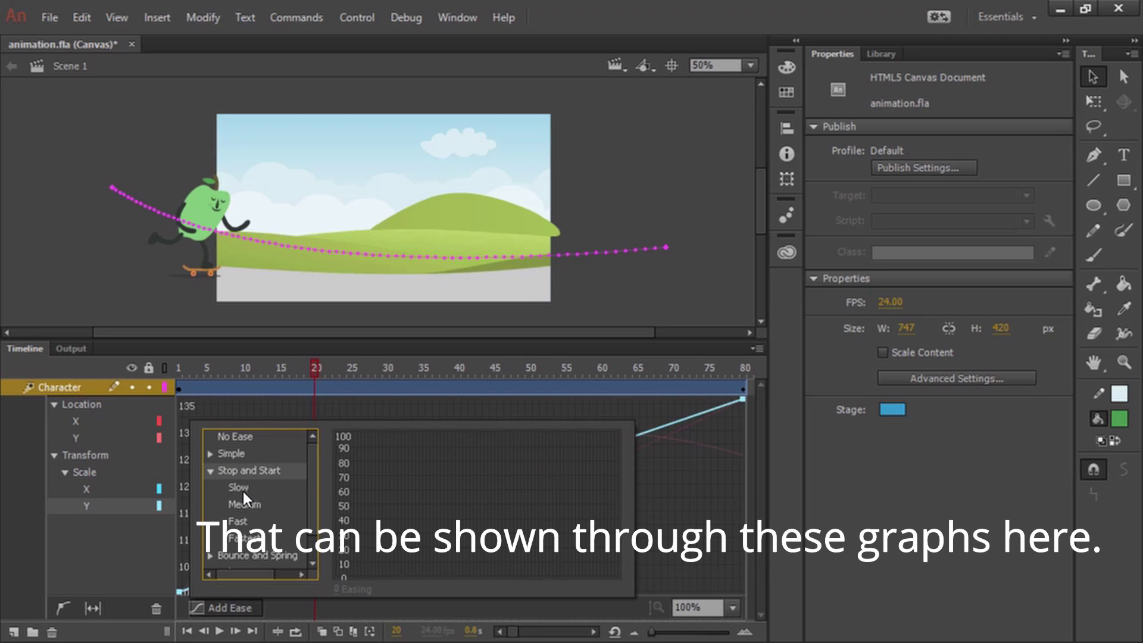
left_click(243, 490)
left_click(244, 505)
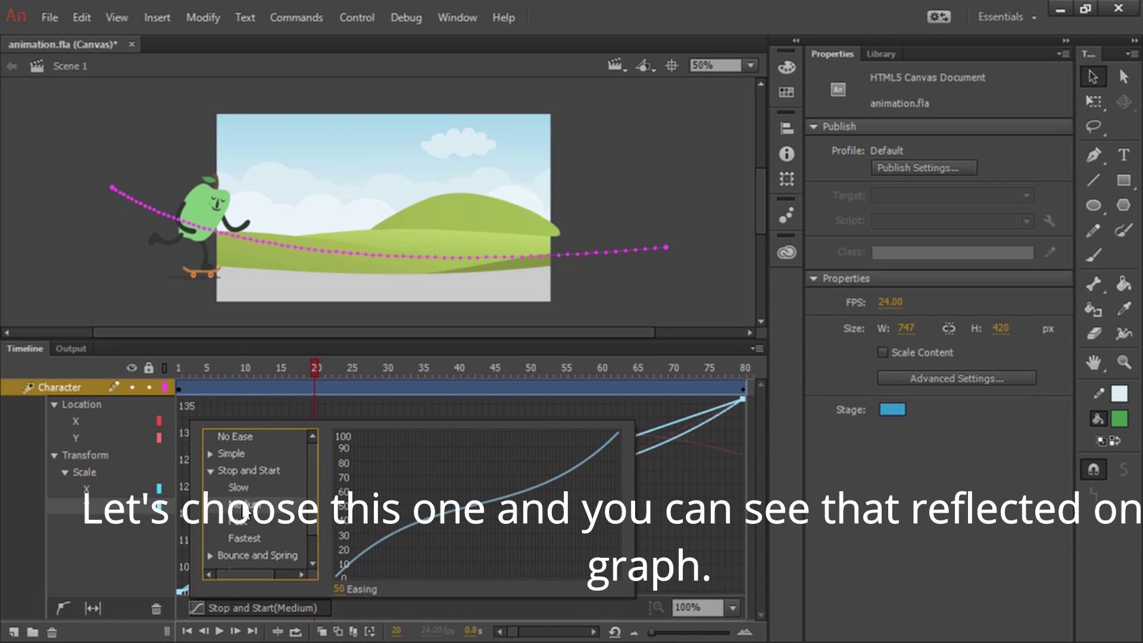
double_click(241, 506)
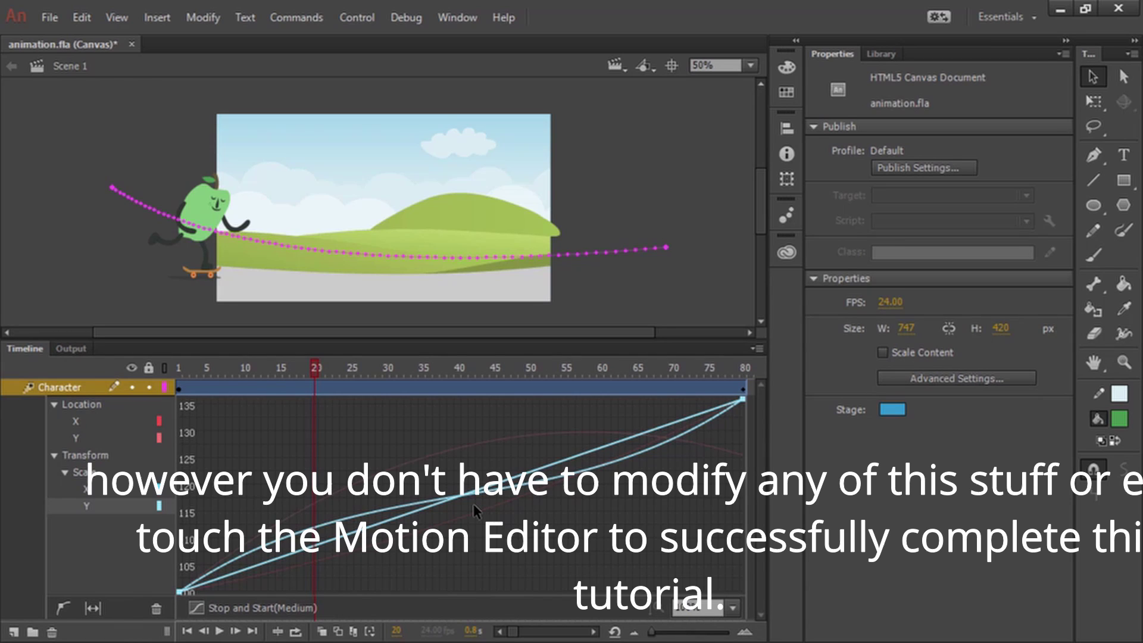
Collapse the Motion Editor, enlarge the stage, show it centered at 100%, and lock the Character layer.
double_click(341, 390)
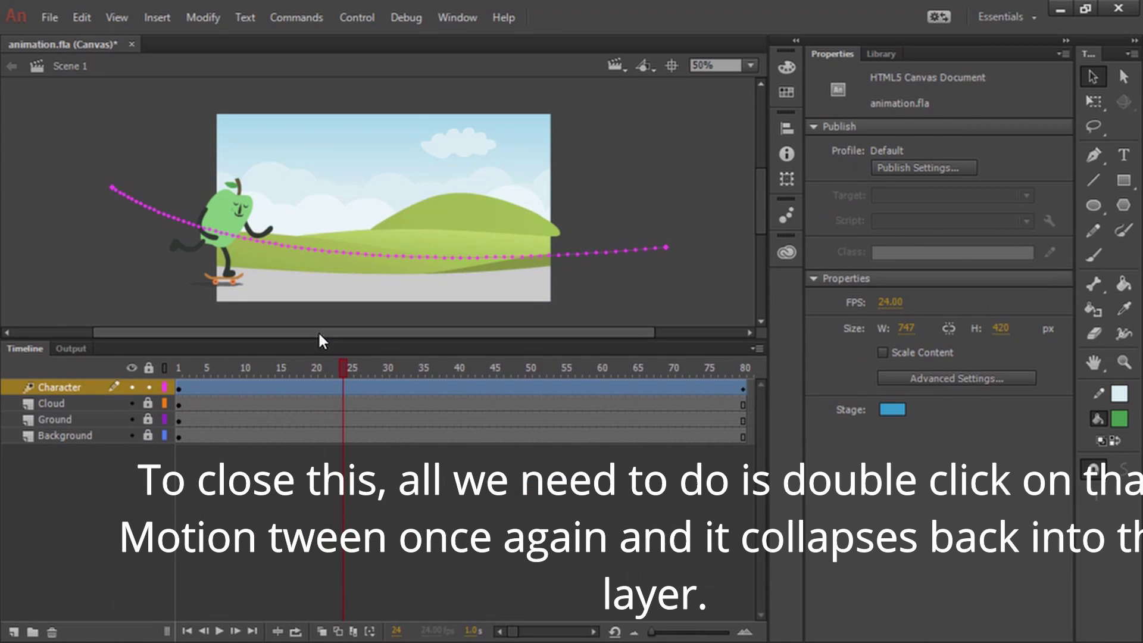
left_click_drag(314, 339, 324, 517)
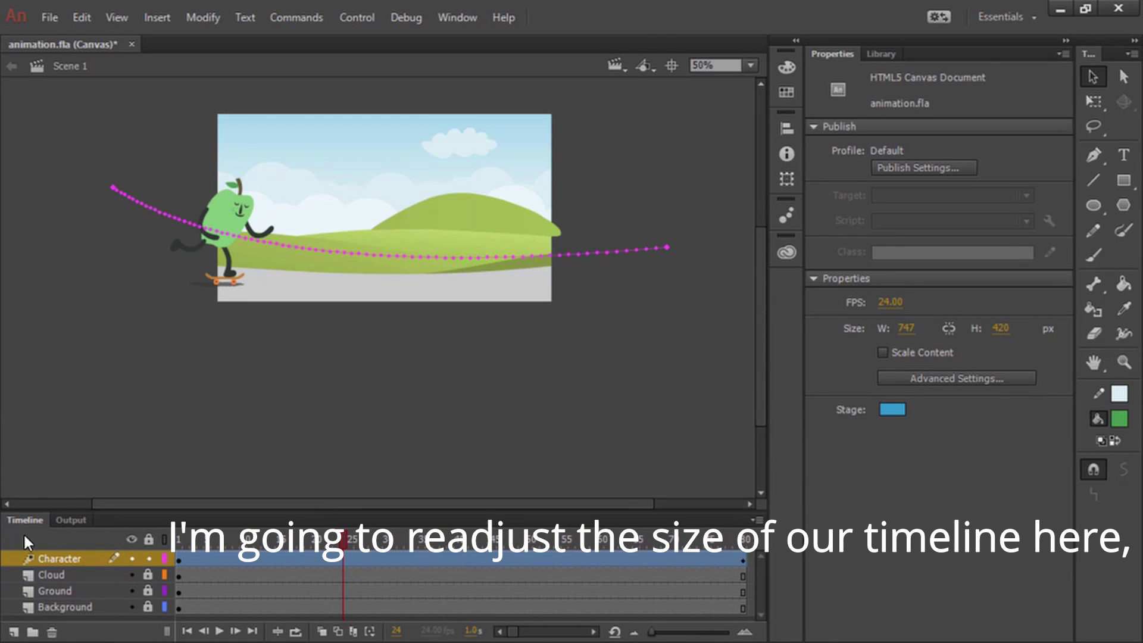
left_click(750, 64)
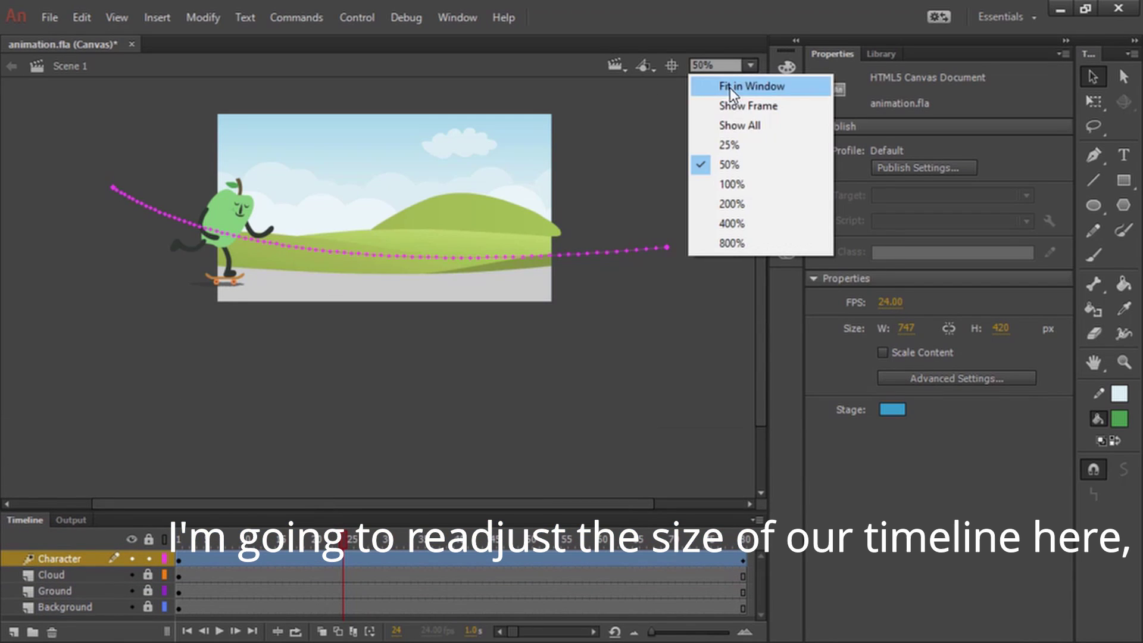
left_click(745, 182)
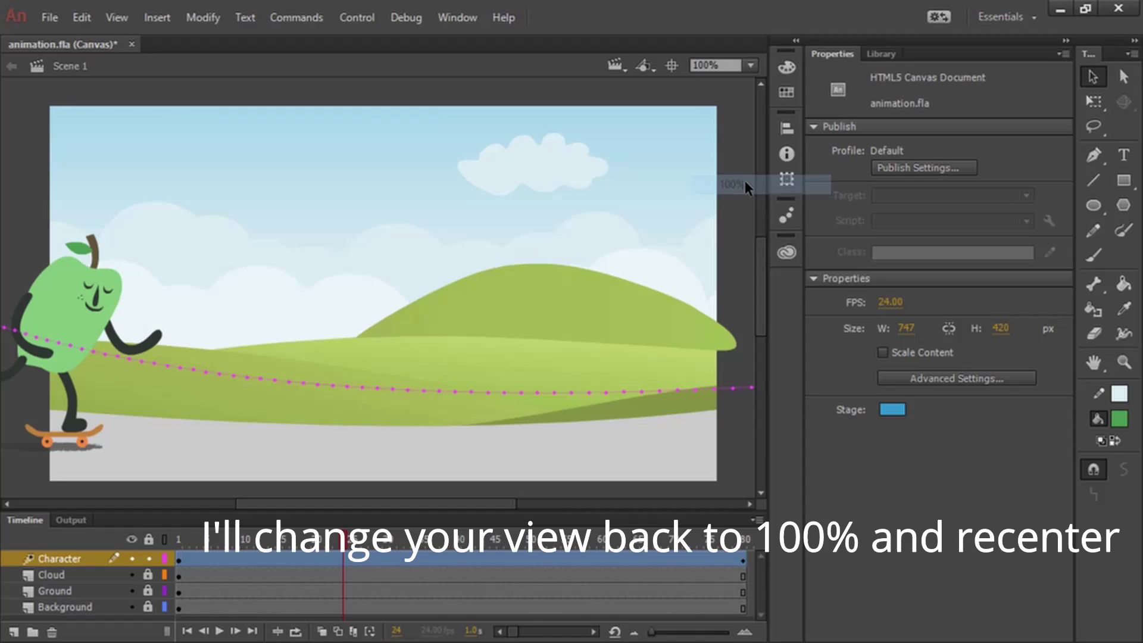
left_click(672, 64)
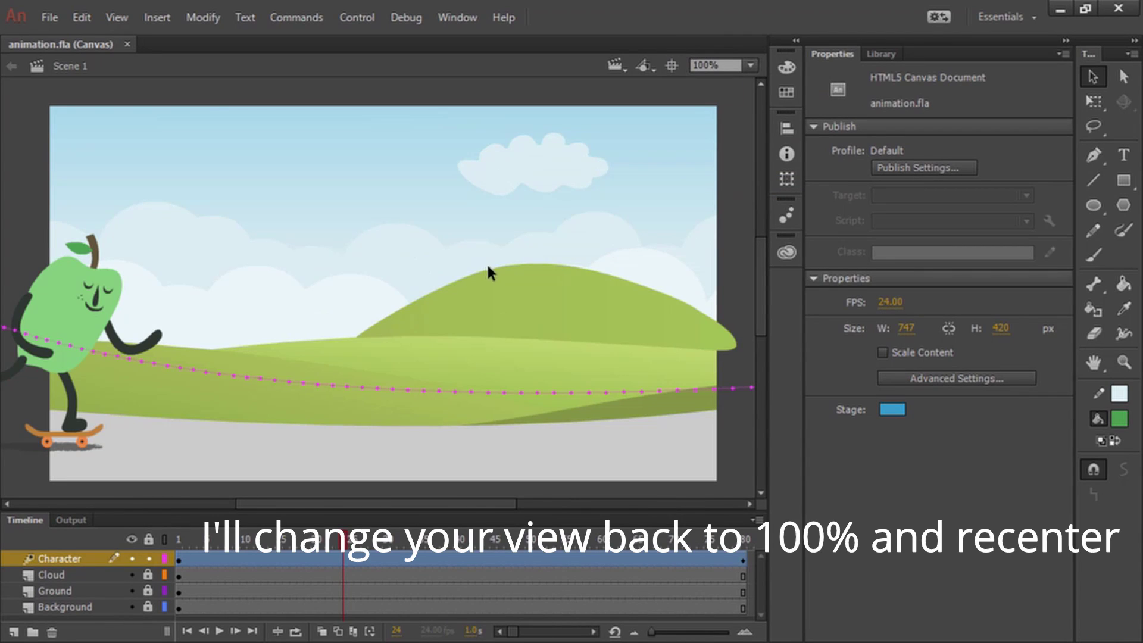
left_click(148, 558)
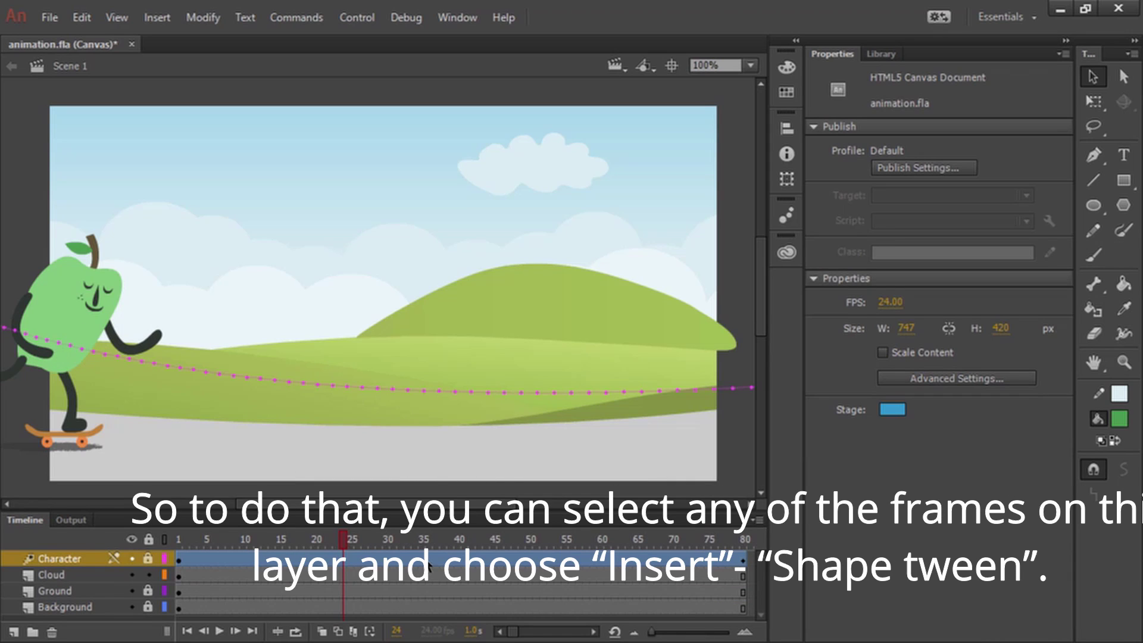
Turn the Cloud layer's frames into a shape tween.
left_click(372, 575)
left_click(388, 575)
left_click(593, 575)
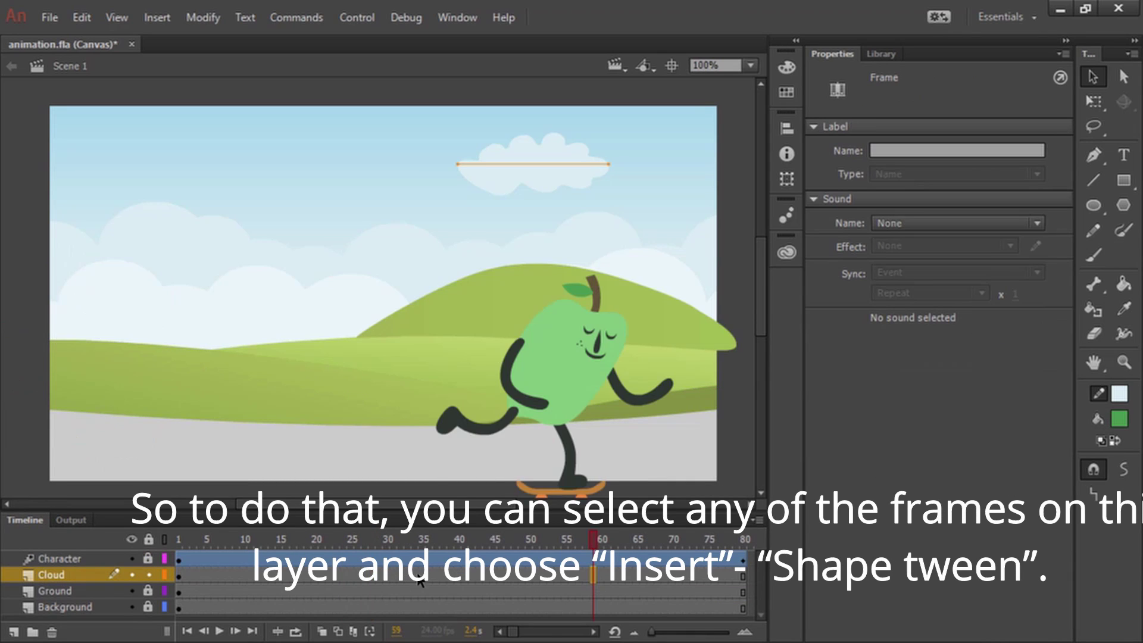
left_click(332, 576)
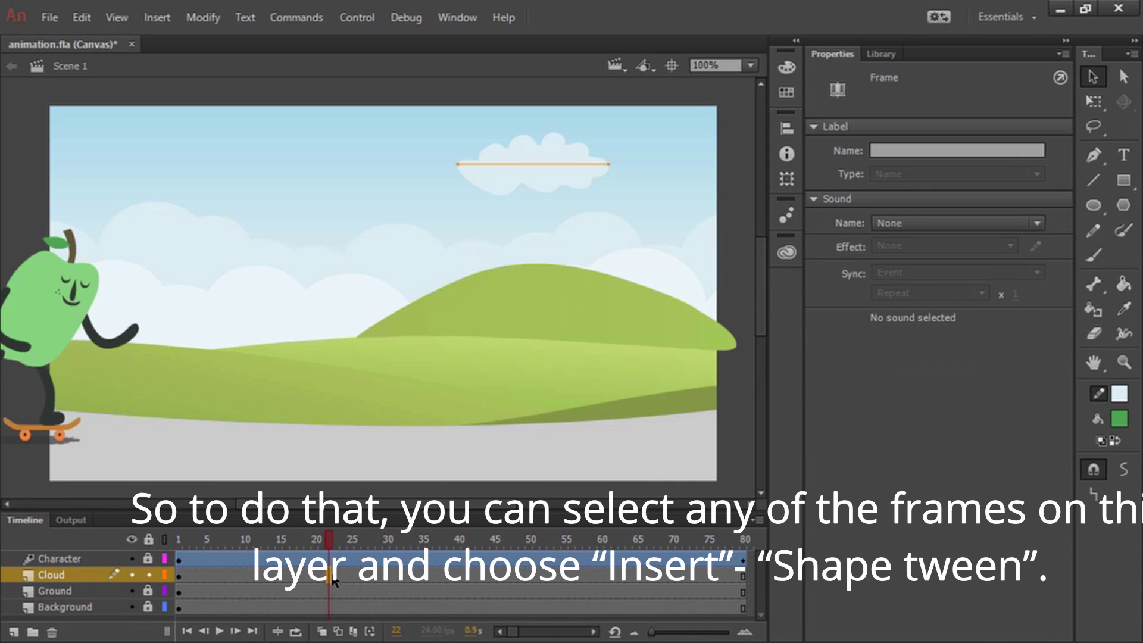
left_click(160, 17)
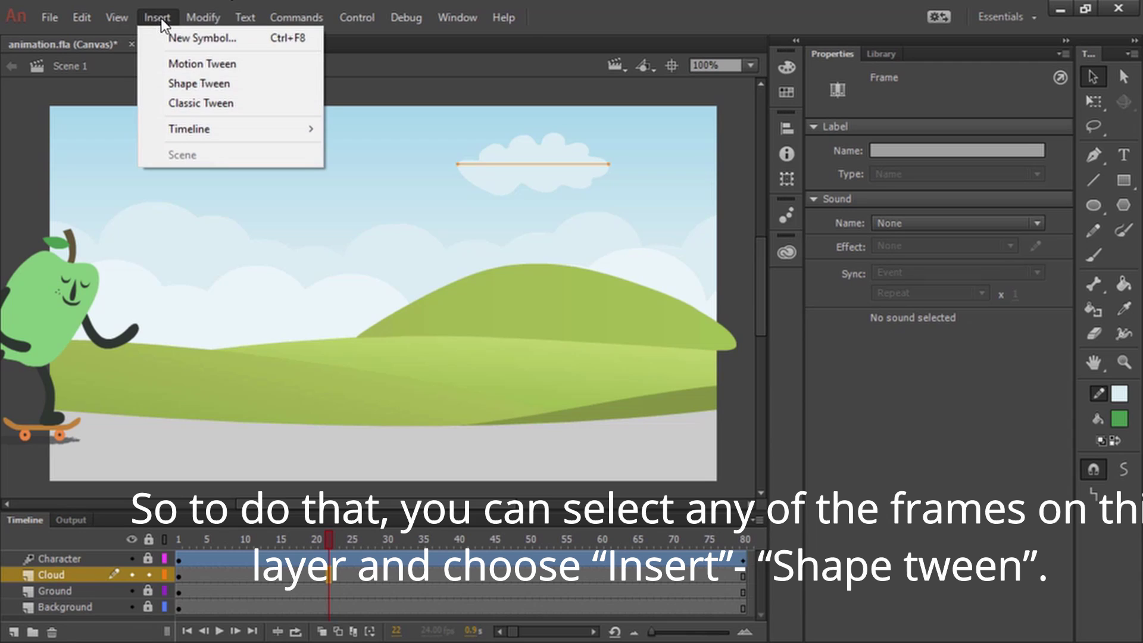
left_click(220, 84)
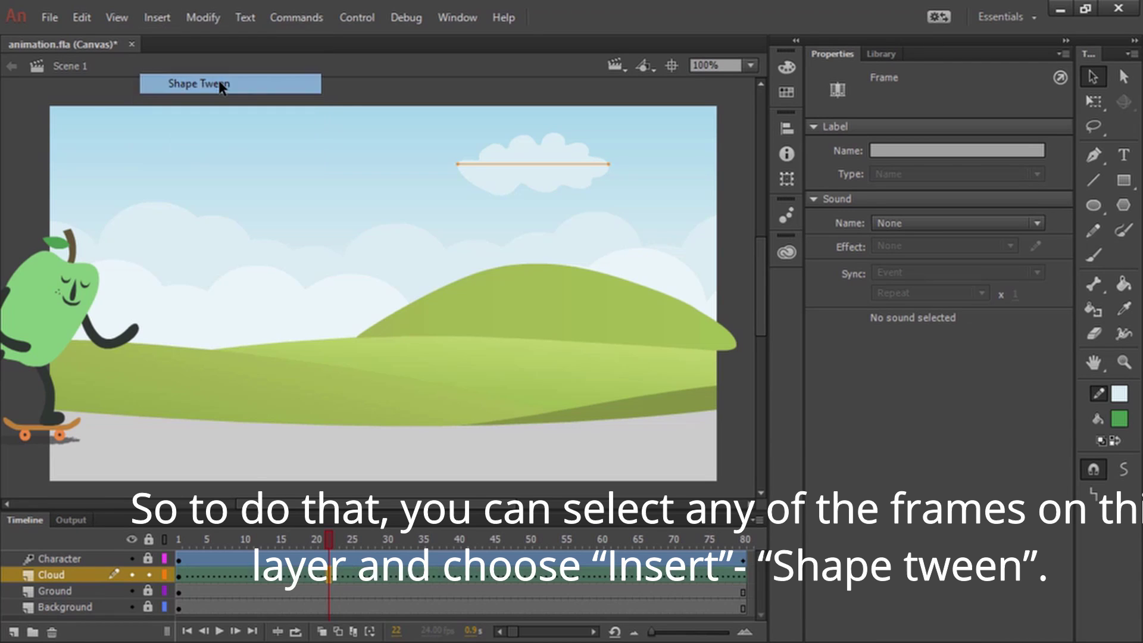
left_click(533, 160)
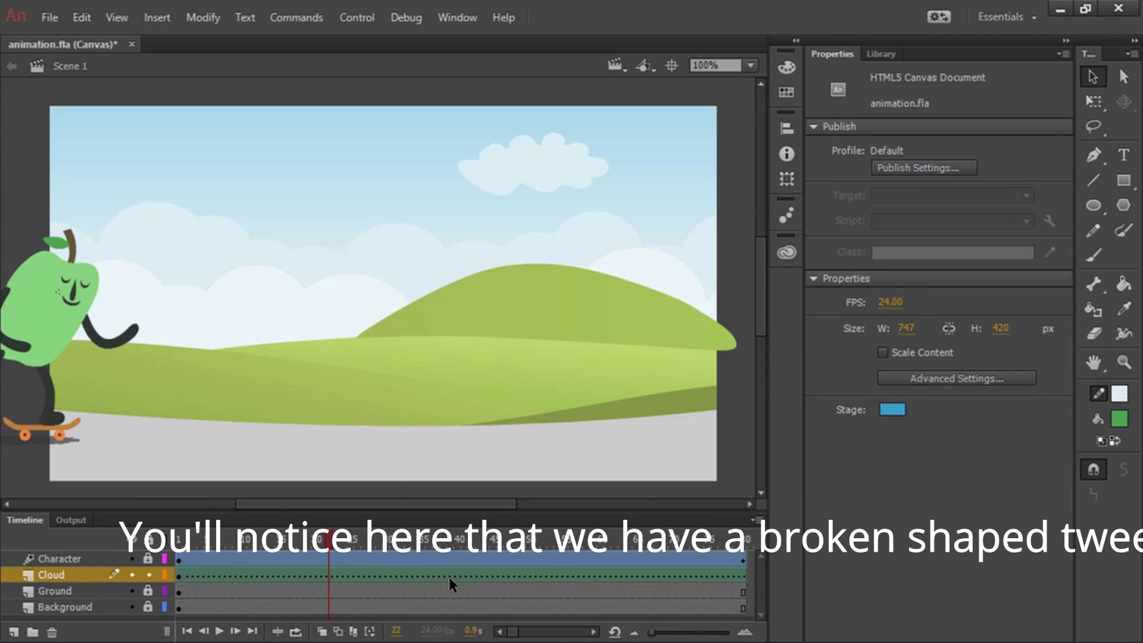
Add a keyframe at frame 80 on the Cloud layer and move the cloud left to X 230.90.
left_click(741, 576)
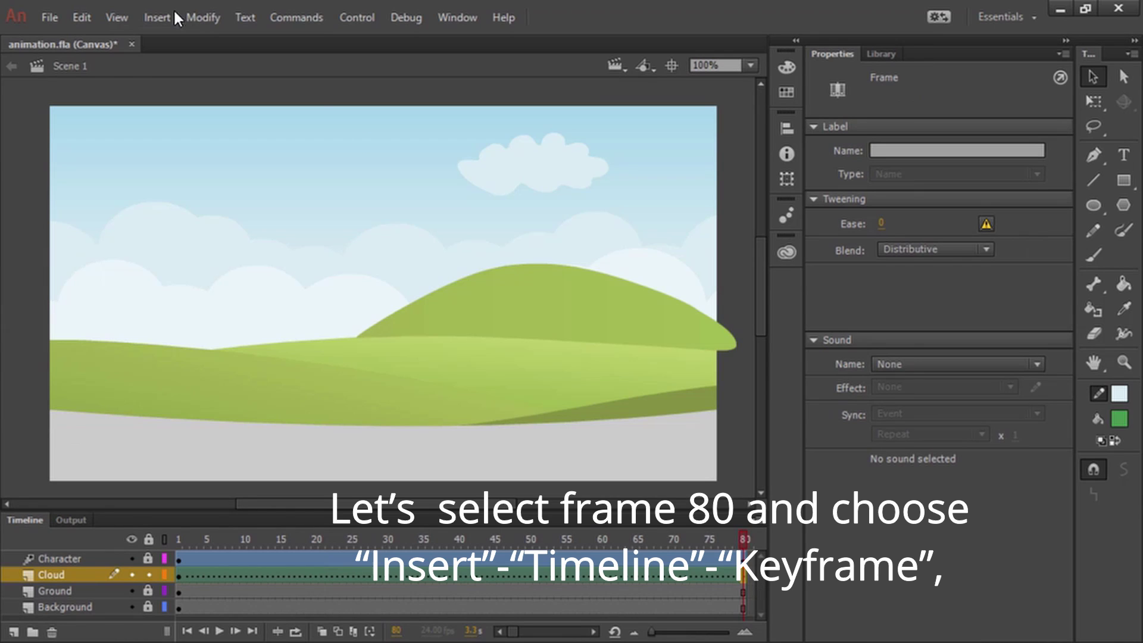
left_click(154, 18)
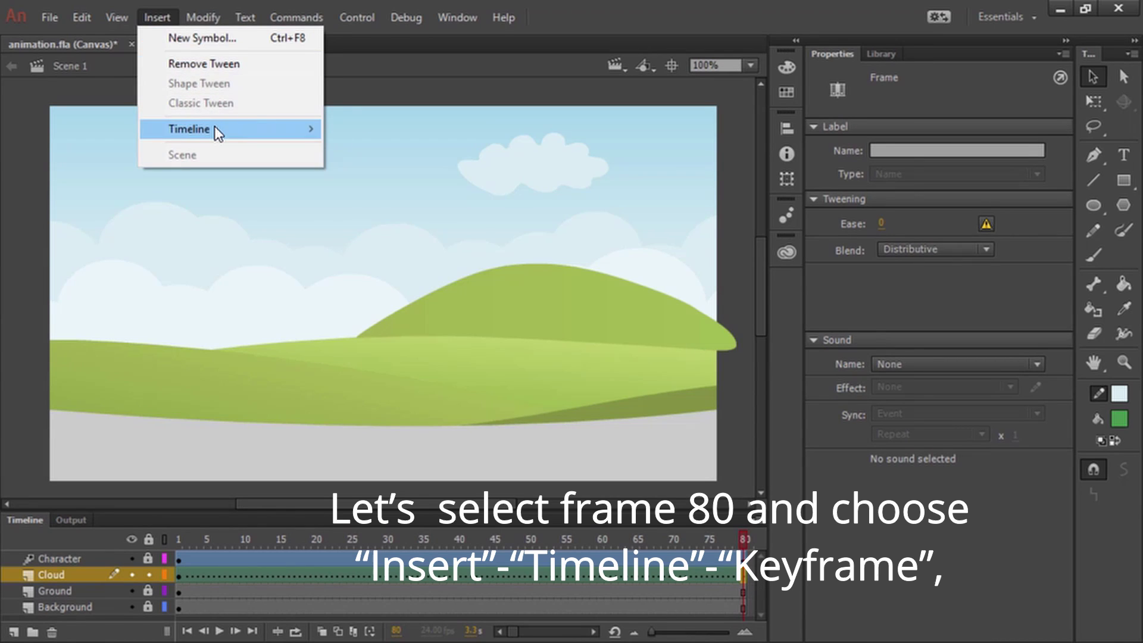
mouse_move(234, 127)
left_click(393, 193)
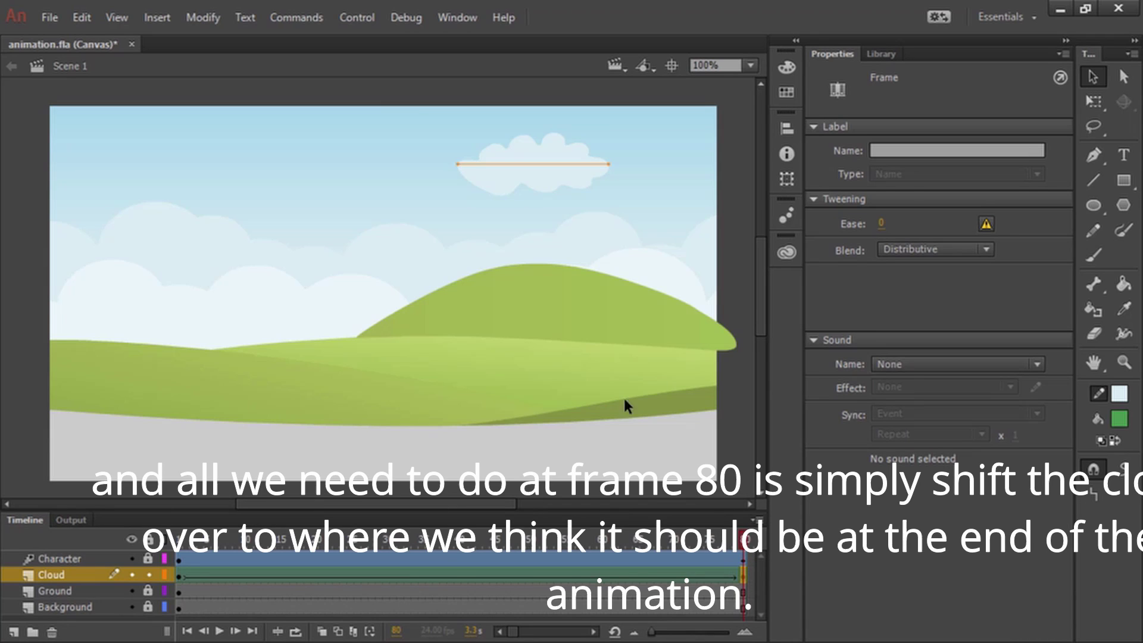
left_click_drag(540, 155, 330, 166)
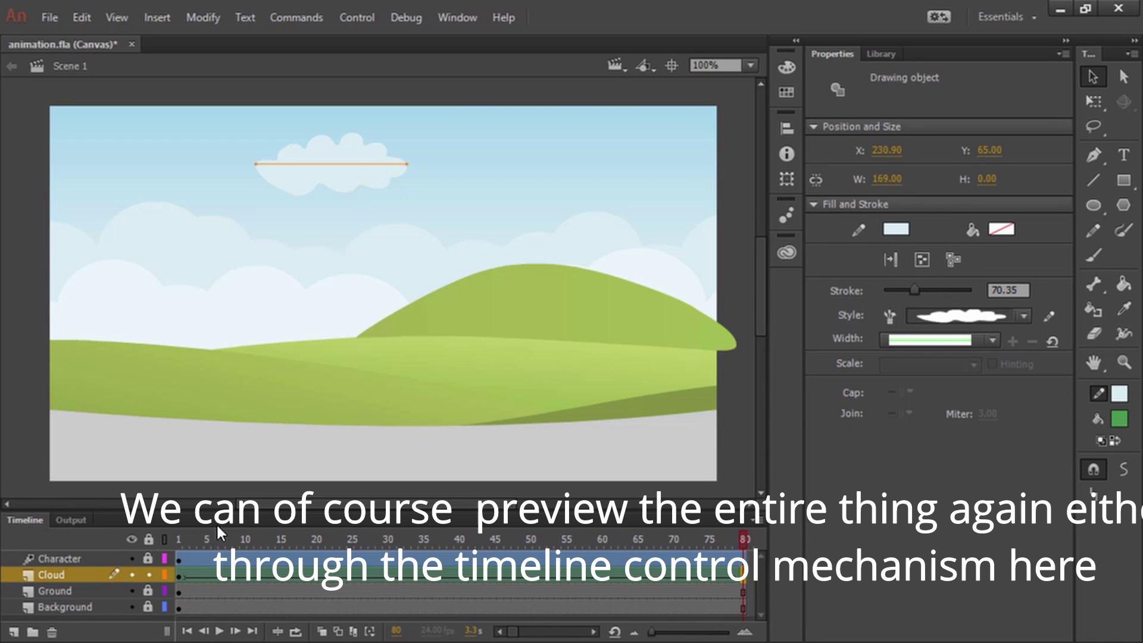
Test animation.html in the browser, then close the browser preview.
left_click(359, 17)
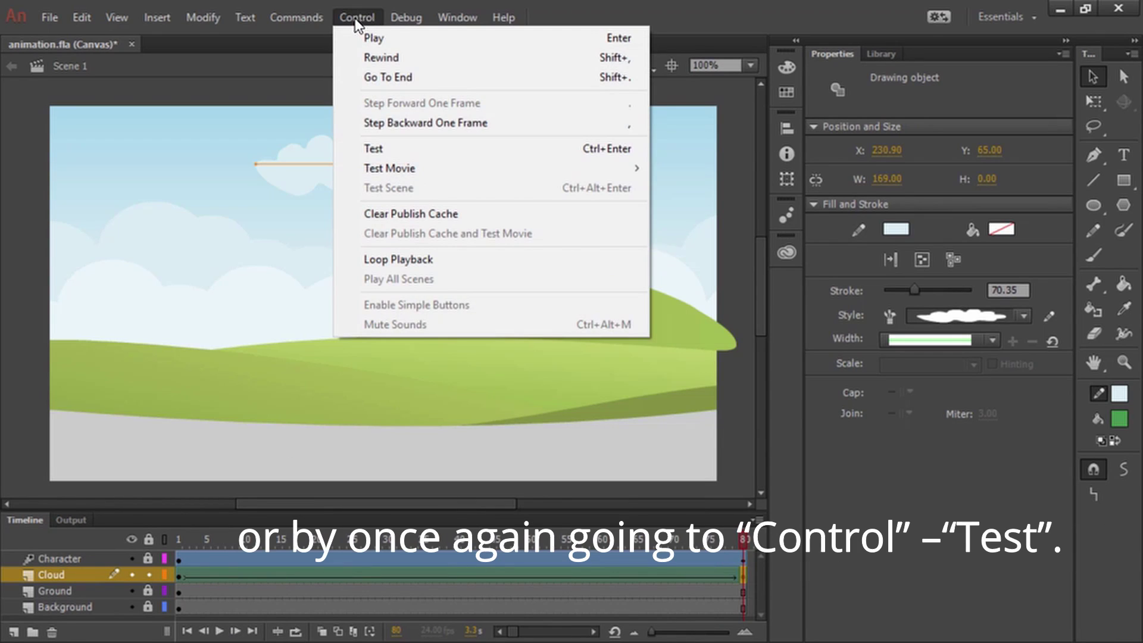
left_click(408, 150)
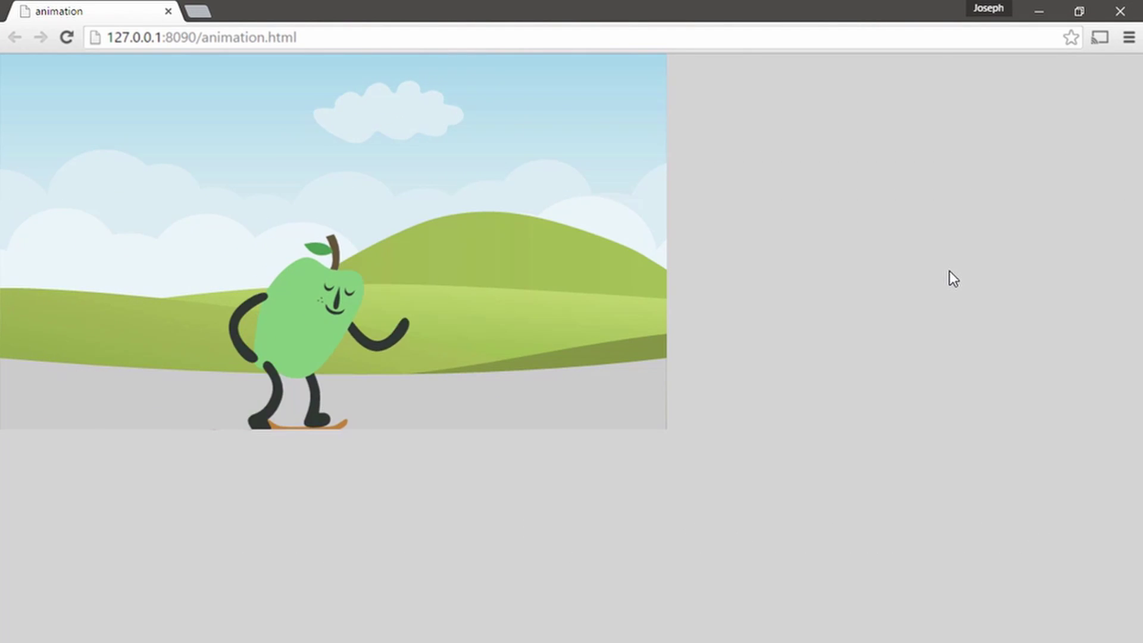
left_click(1120, 11)
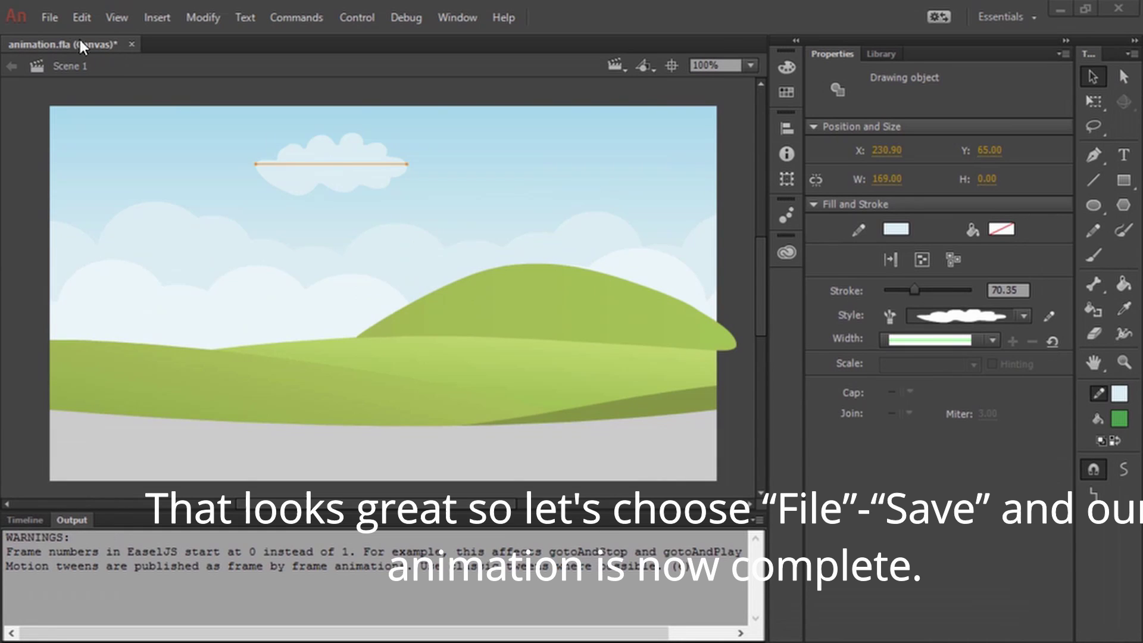
Save animation.fla.
left_click(48, 13)
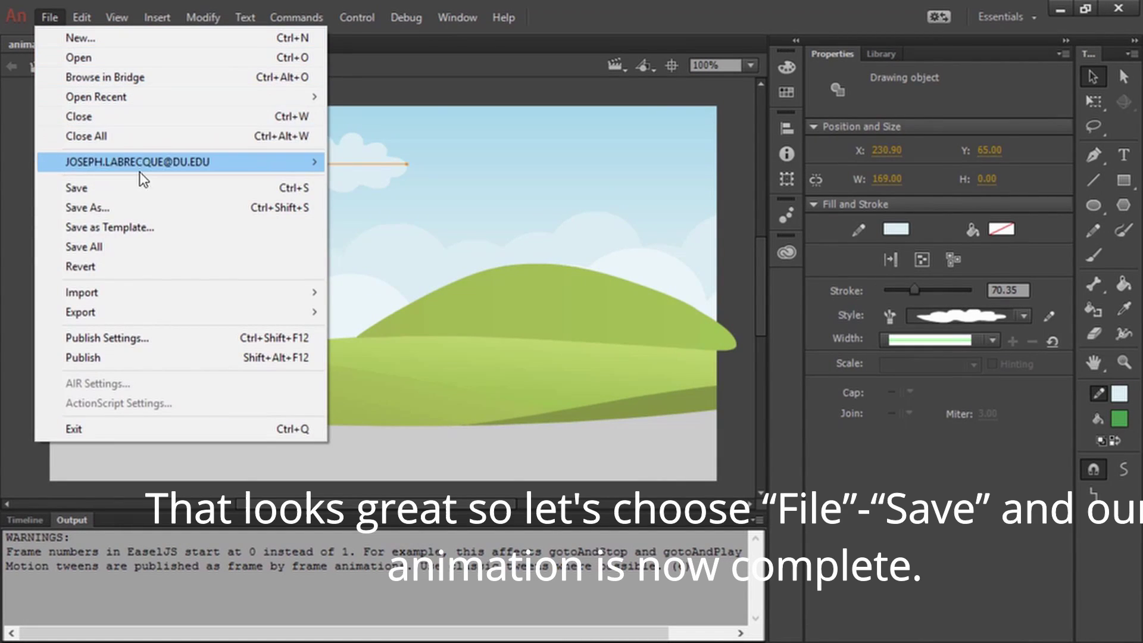
left_click(138, 188)
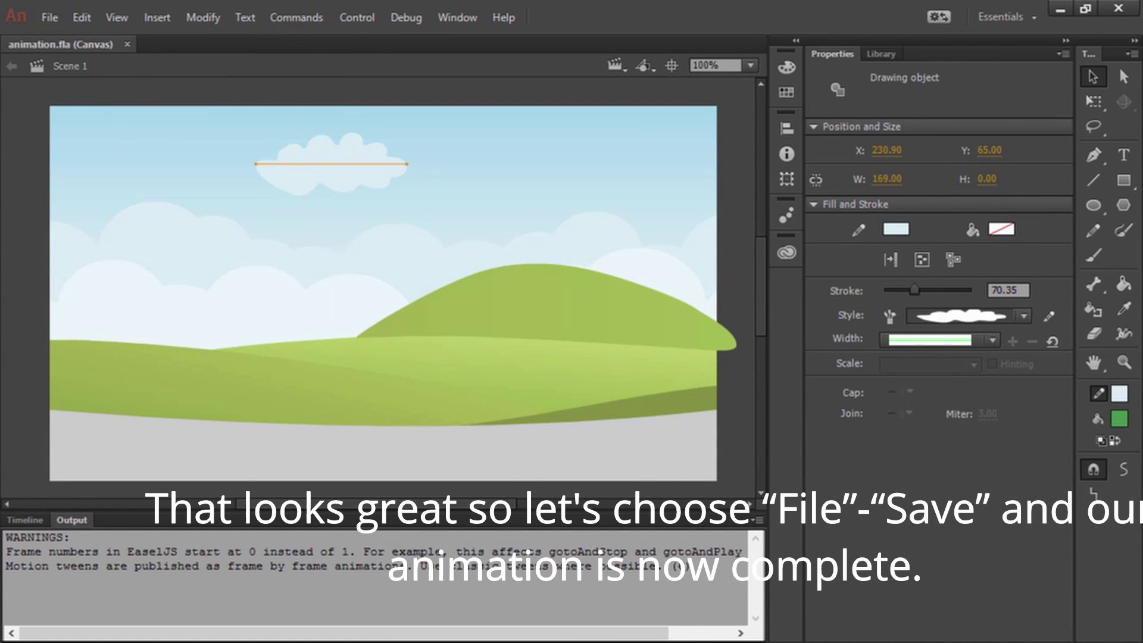